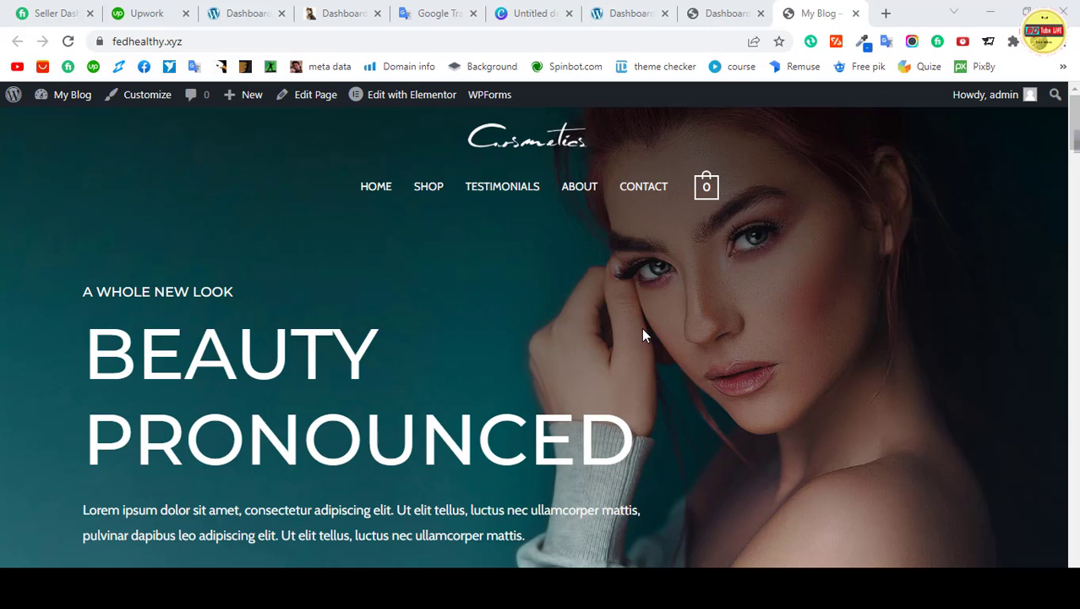
pyautogui.scroll(-7, 644, 336)
pyautogui.scroll(-9, 646, 338)
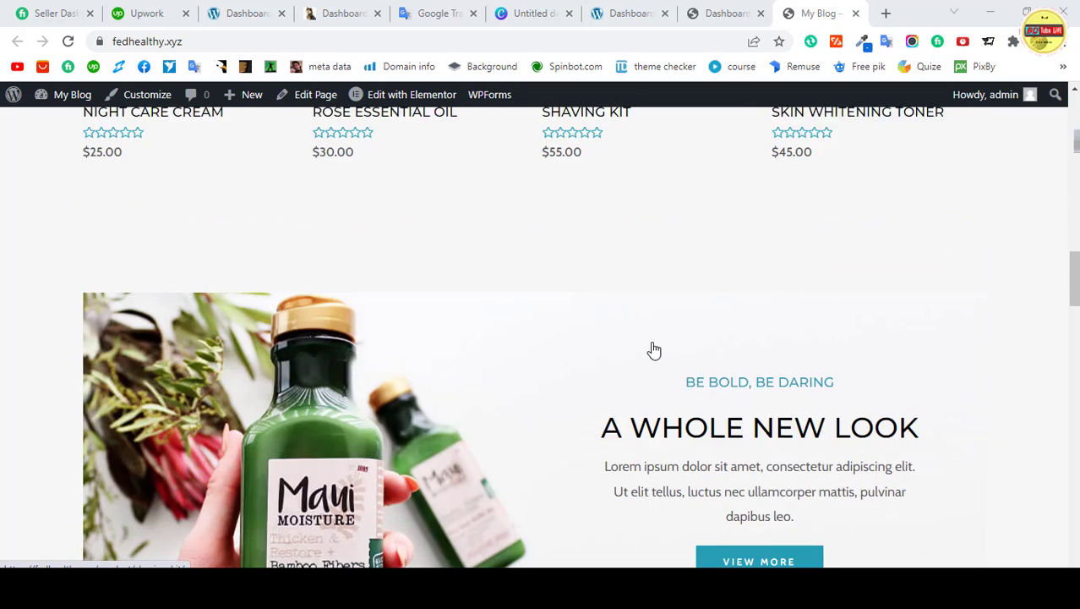
pyautogui.scroll(16, 651, 349)
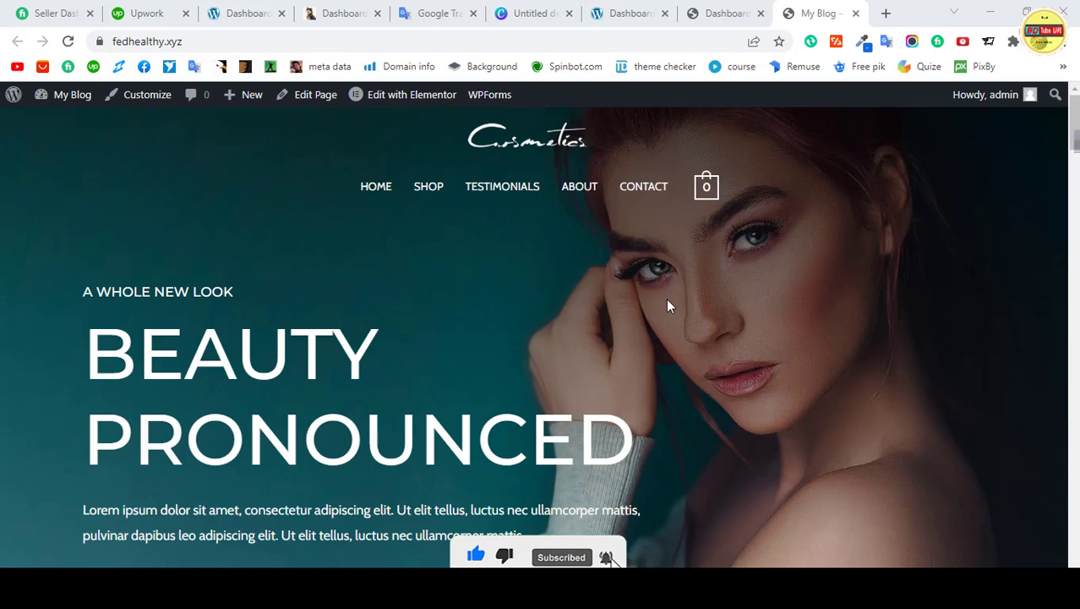
# Open the page for adding new plugins in the fedhealthy.xyz WordPress dashboard
pyautogui.click(723, 10)
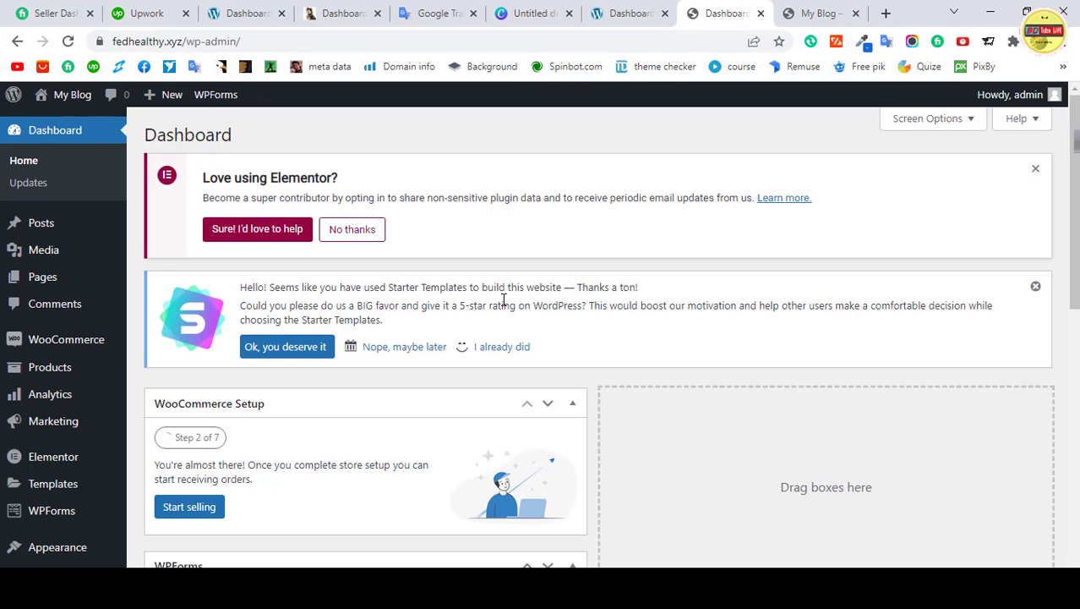
pyautogui.scroll(-5, 178, 355)
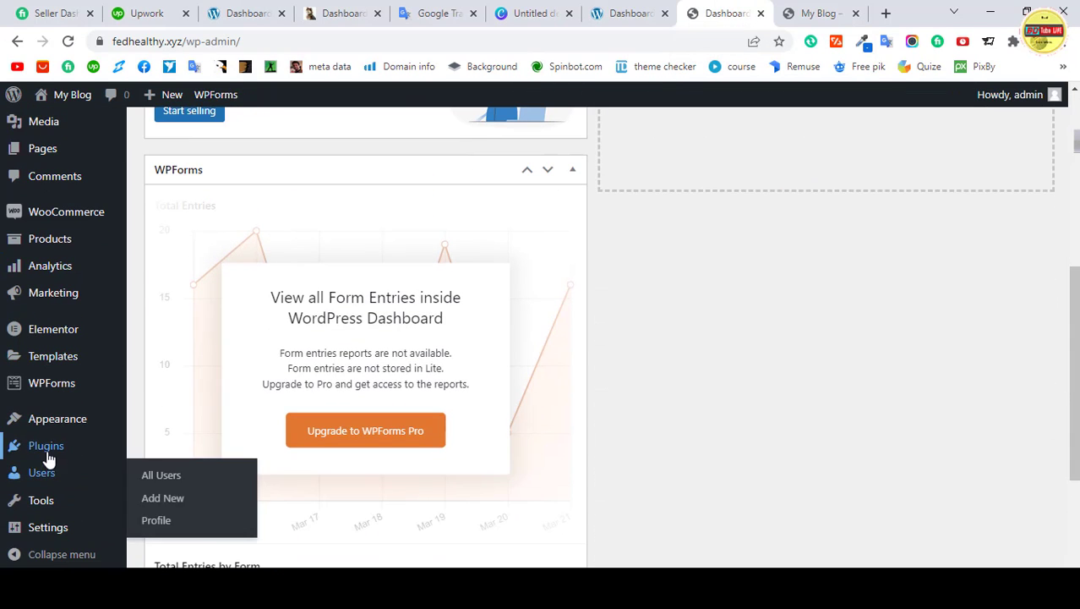
pyautogui.moveTo(47, 455)
pyautogui.click(169, 471)
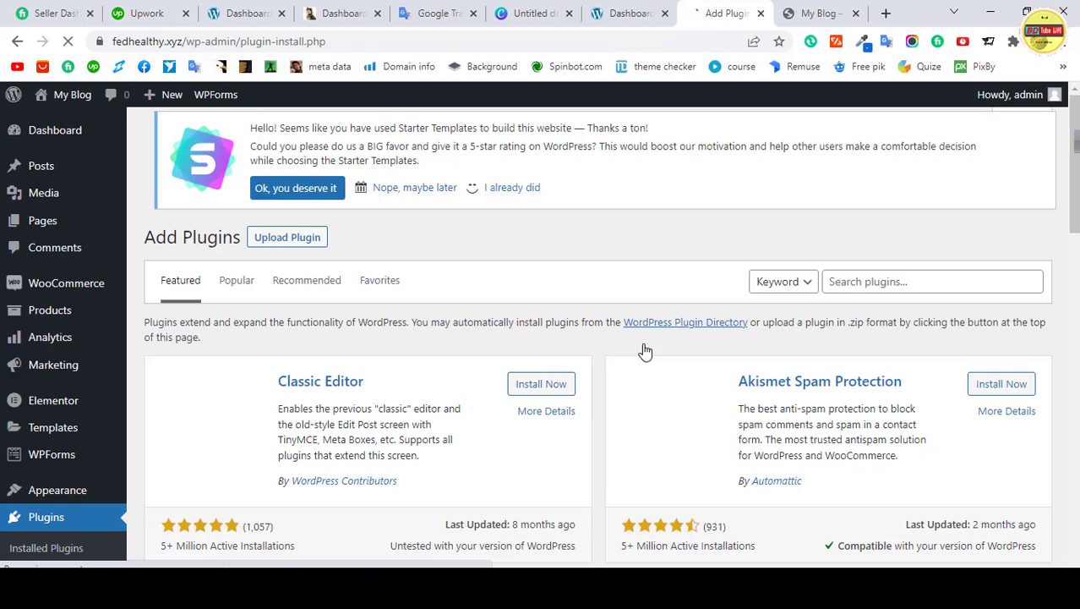
# Search the plugin directory for "facebook live chat"
pyautogui.click(892, 284)
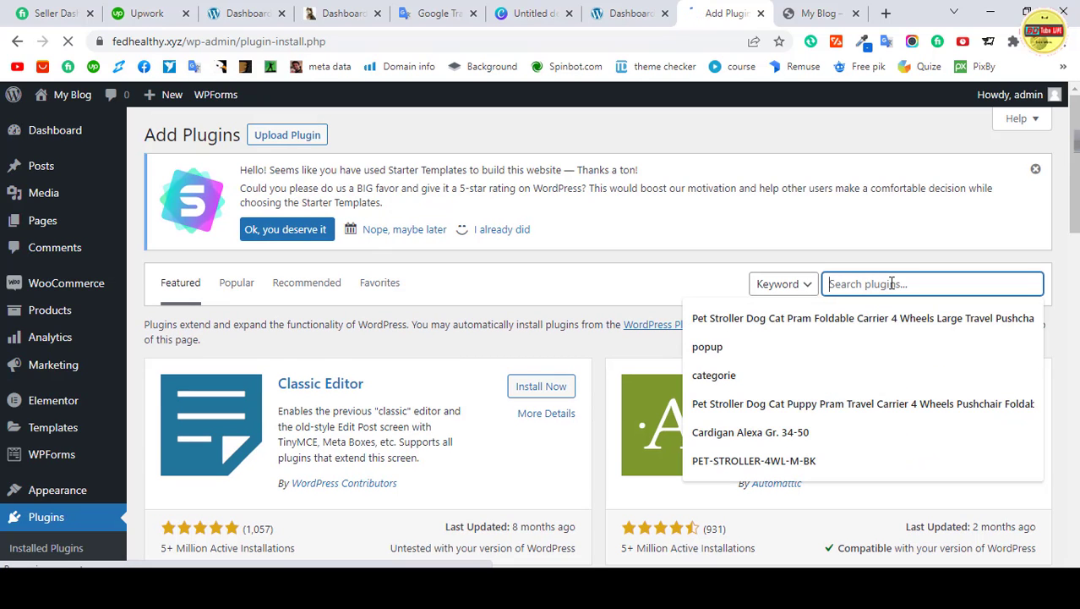
pyautogui.write('facebook ')
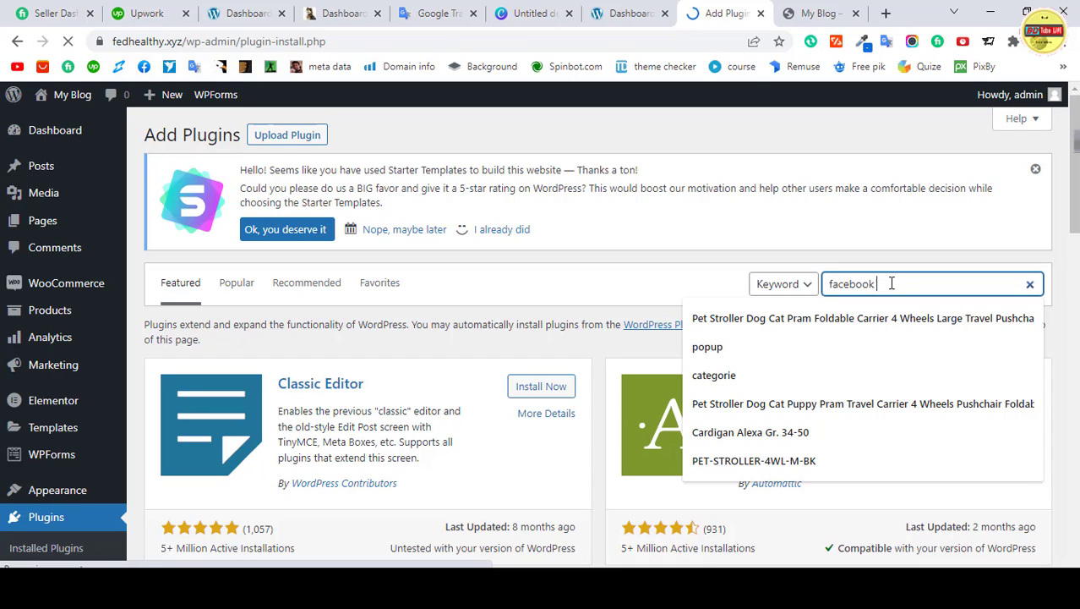
pyautogui.write('live chat')
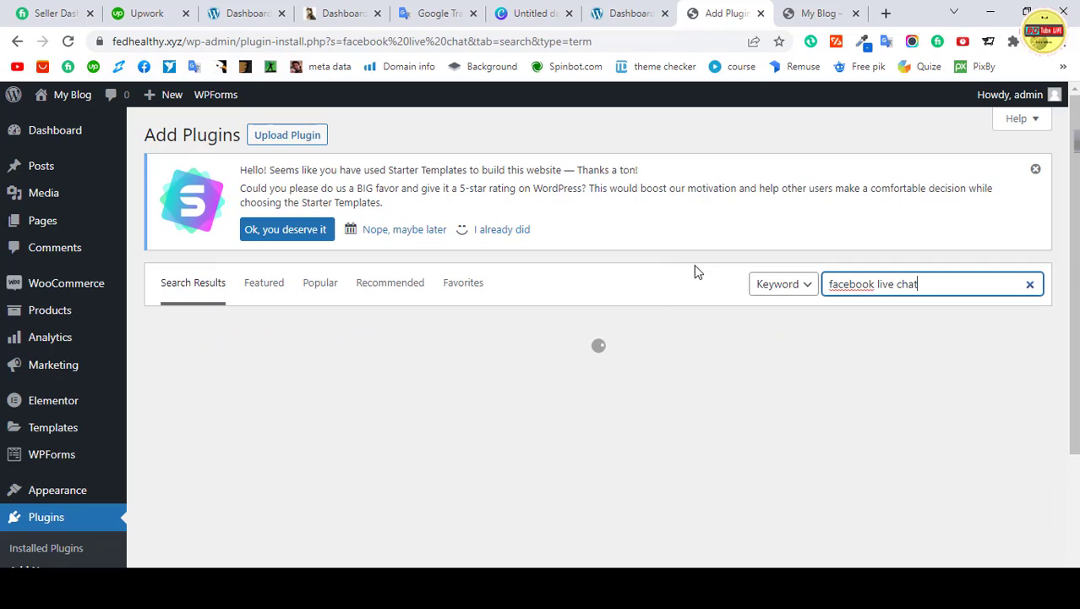
pyautogui.click(654, 289)
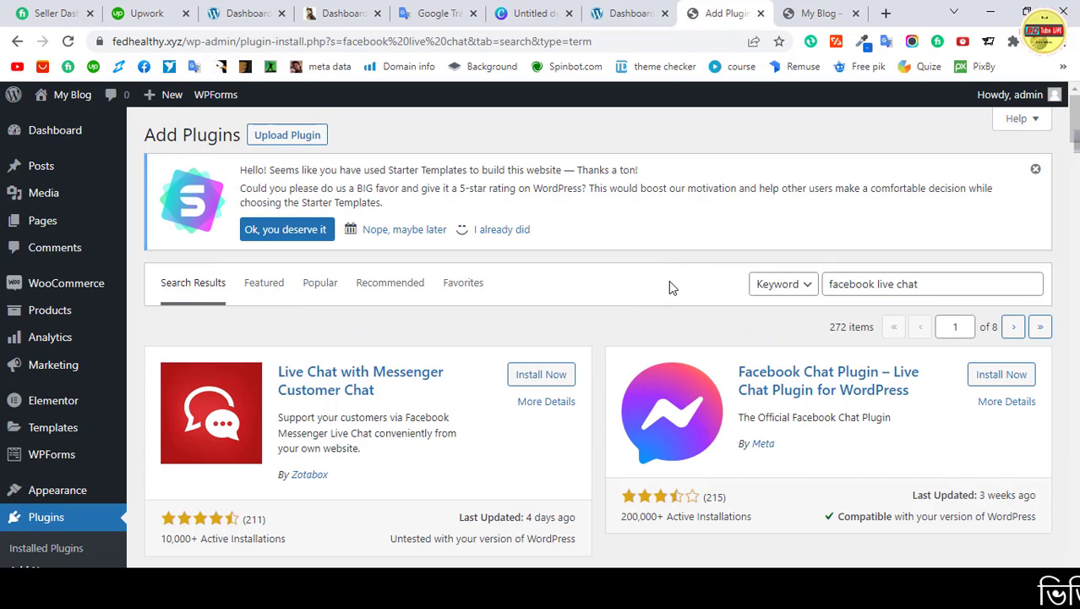
# Install and activate the official Facebook Chat Plugin – Live Chat Plugin for WordPress by Meta
pyautogui.scroll(-1, 648, 314)
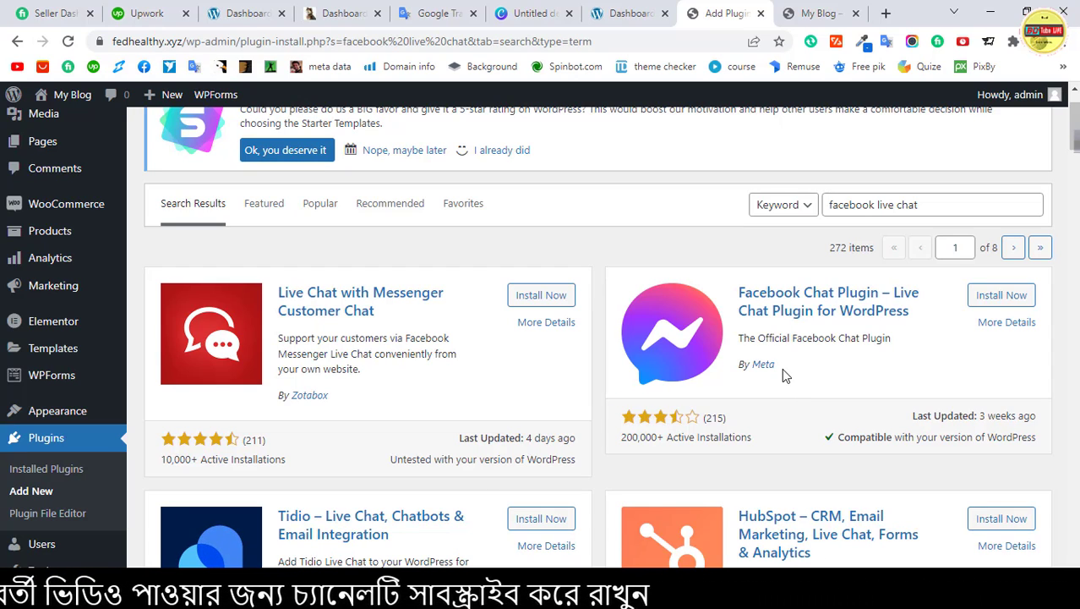
pyautogui.click(1019, 297)
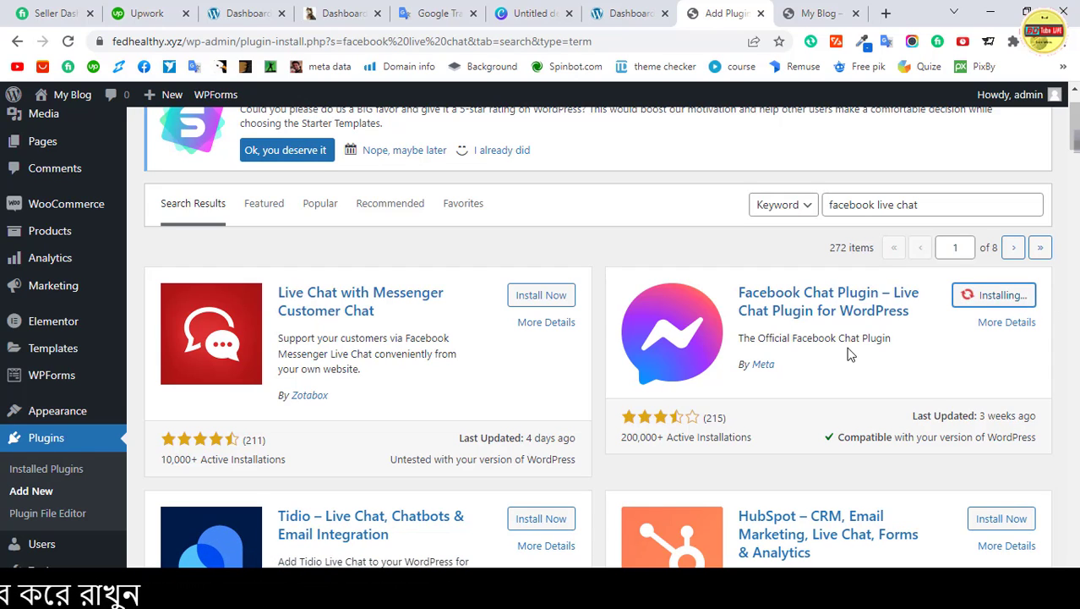
pyautogui.scroll(-1, 849, 355)
pyautogui.scroll(-1, 849, 355)
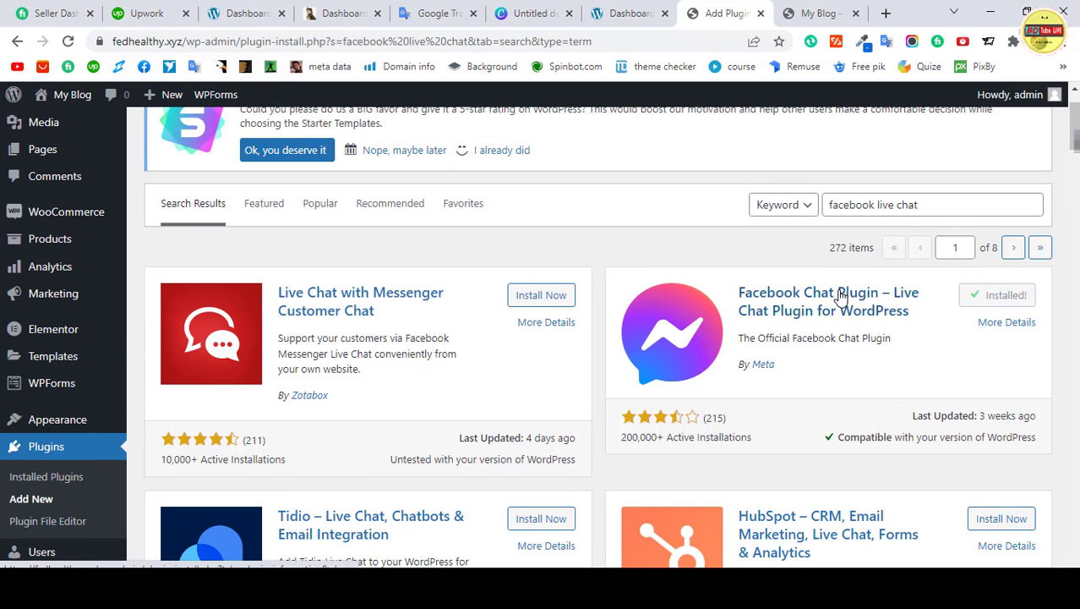
pyautogui.scroll(-2, 841, 296)
pyautogui.scroll(-3, 841, 296)
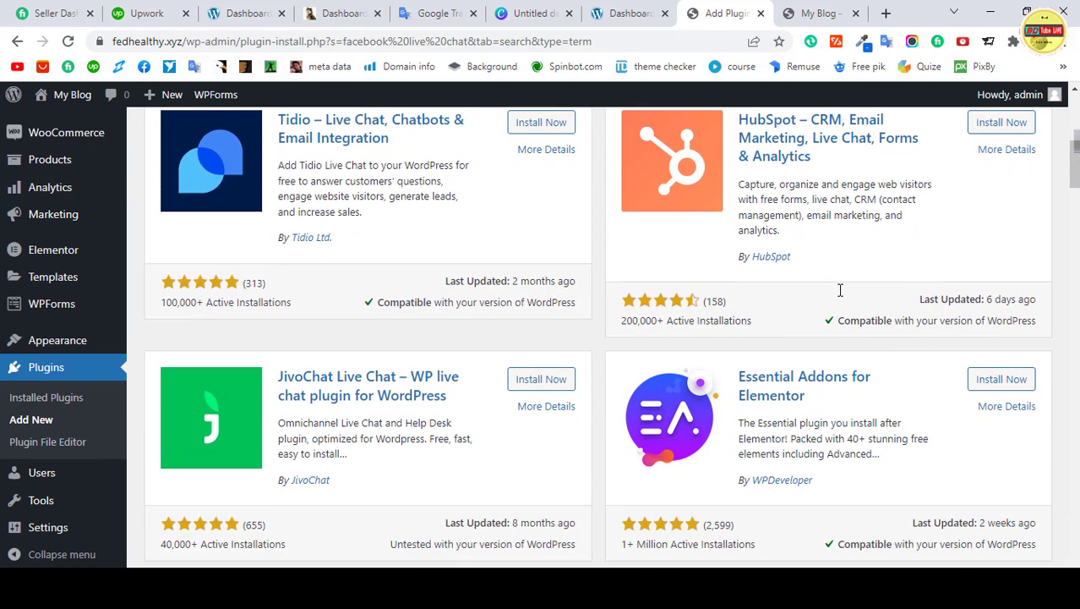
pyautogui.scroll(5, 841, 296)
pyautogui.scroll(2, 841, 296)
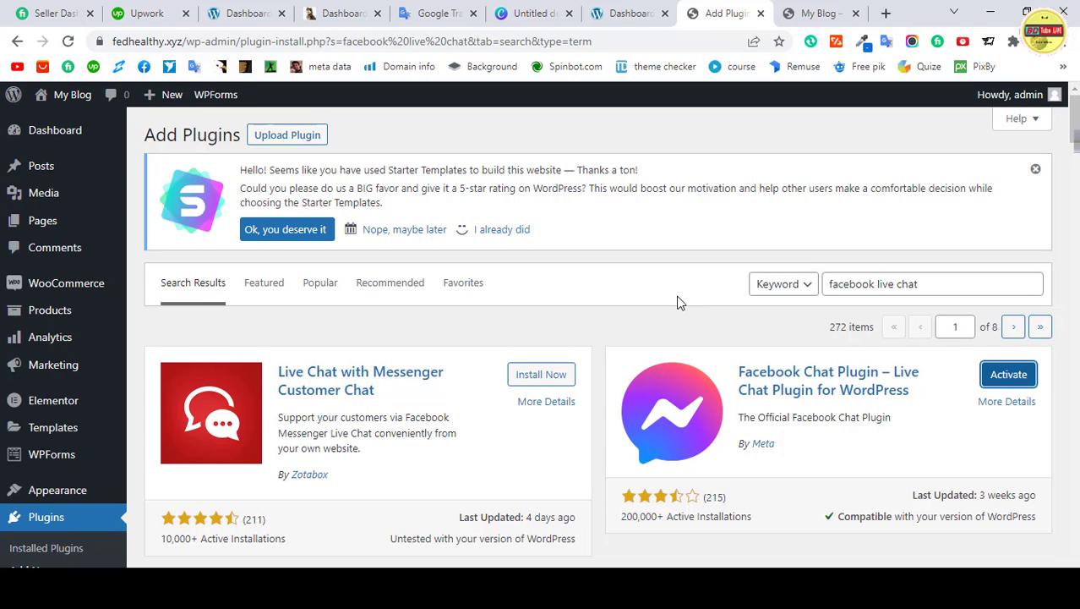
pyautogui.click(1005, 380)
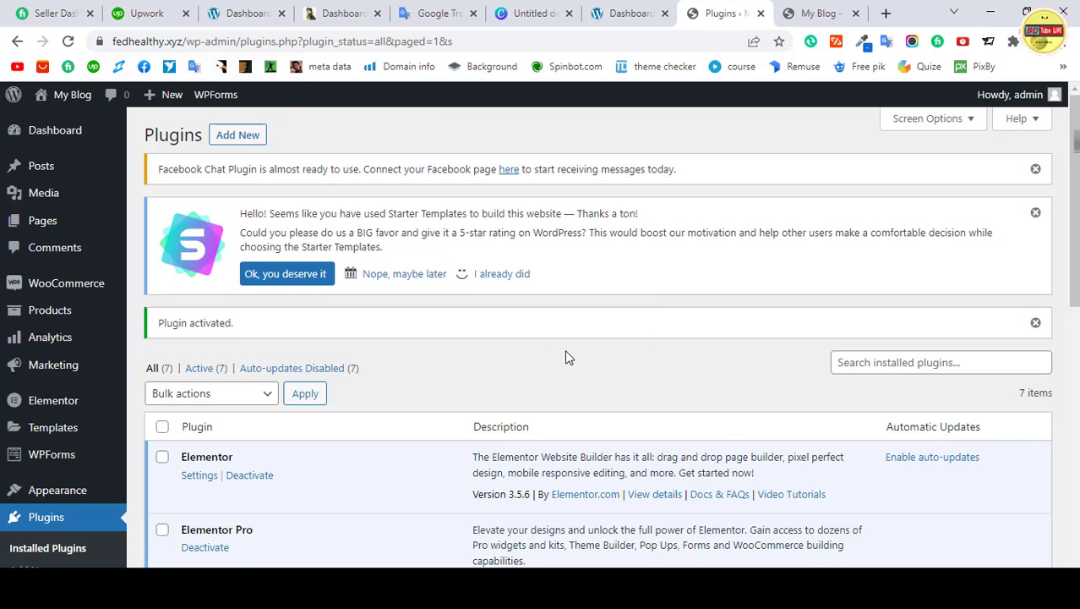
# Open the settings of the Facebook Chat Plugin from the installed plugins and launch its chat setup
pyautogui.scroll(-7, 397, 351)
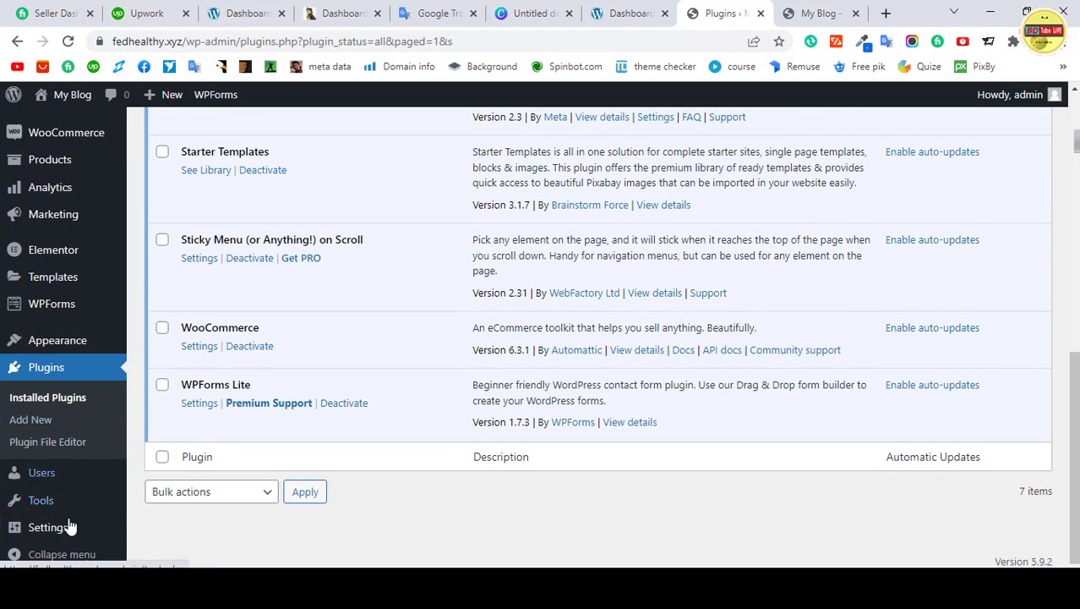
pyautogui.moveTo(38, 503)
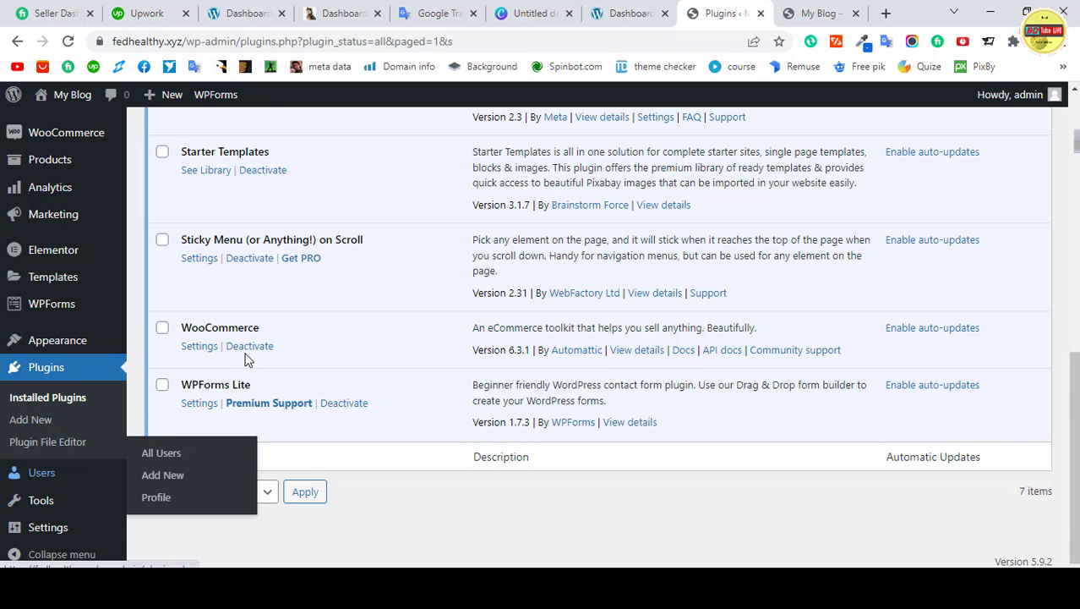
pyautogui.scroll(2, 246, 356)
pyautogui.scroll(1, 249, 361)
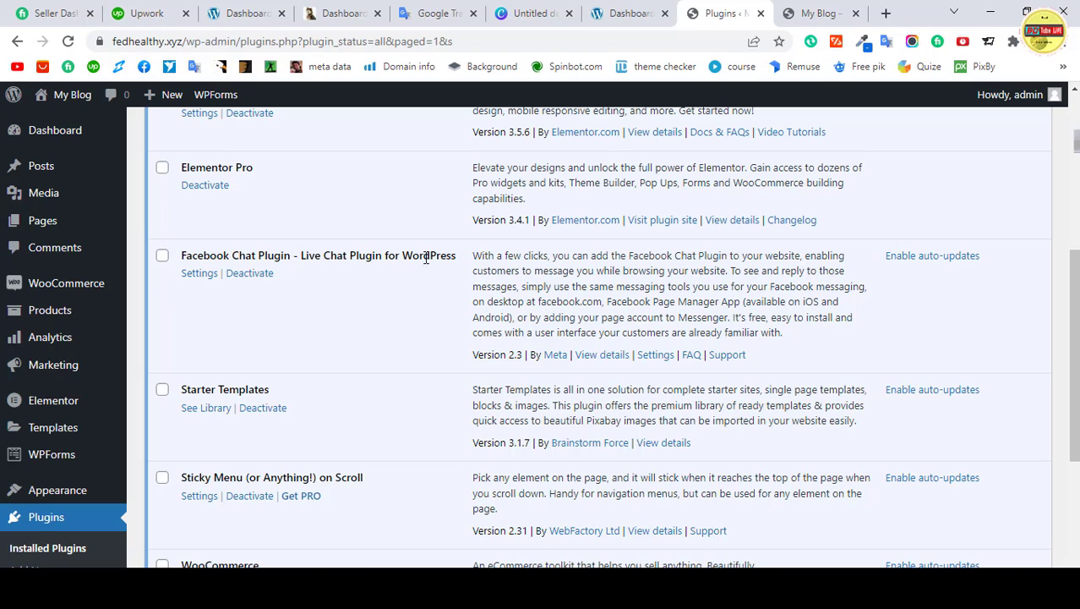
pyautogui.click(193, 275)
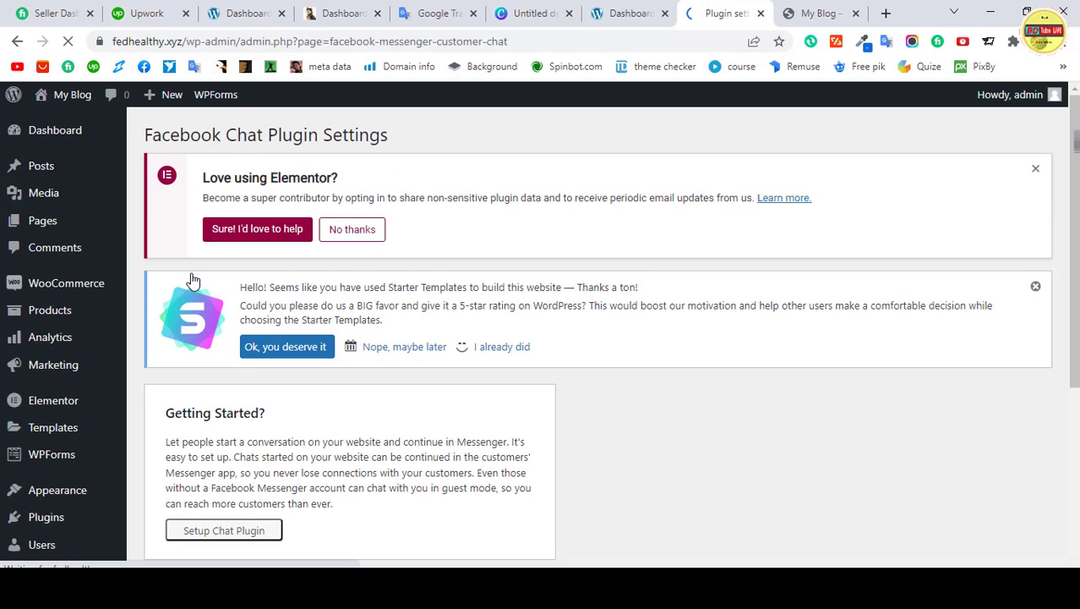
pyautogui.scroll(-3, 638, 391)
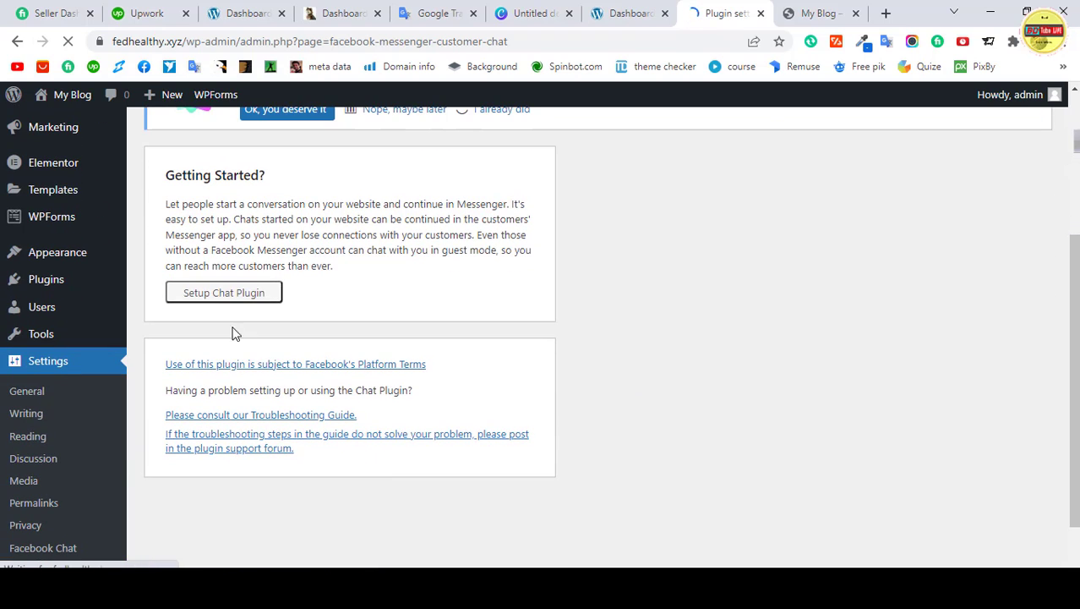
pyautogui.click(210, 296)
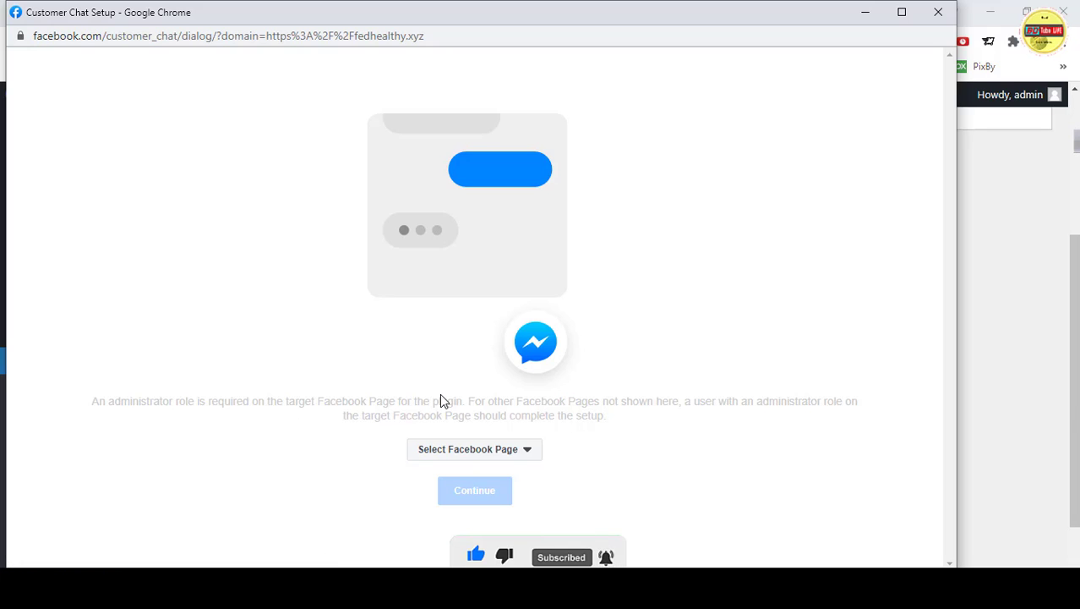
# Choose Bd Tube Live as the Facebook page for the chat plugin and continue the setup
pyautogui.click(526, 457)
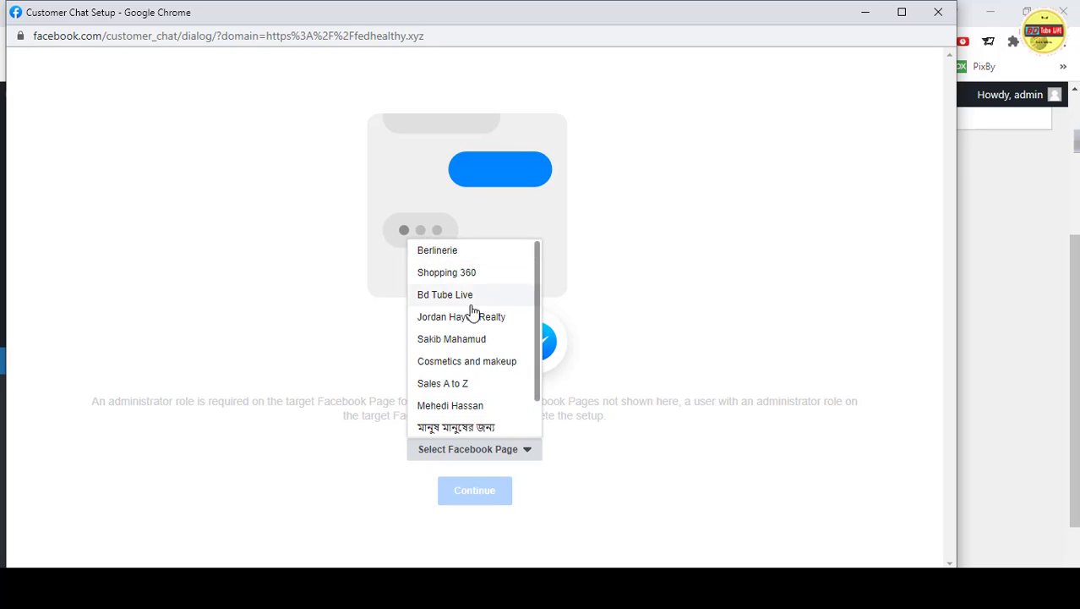
pyautogui.scroll(-1, 478, 431)
pyautogui.scroll(1, 482, 434)
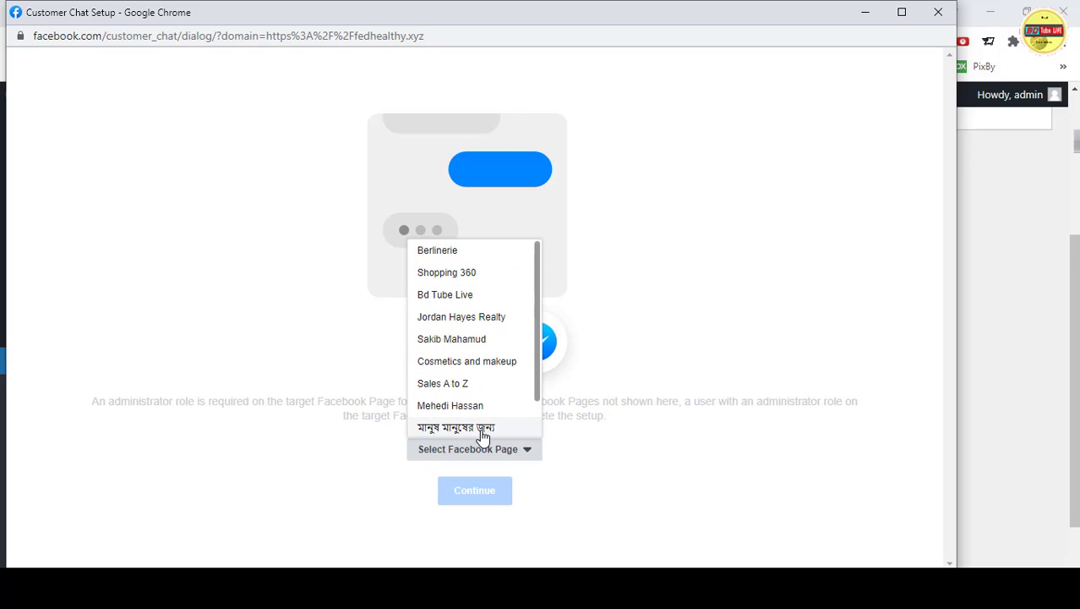
pyautogui.click(470, 304)
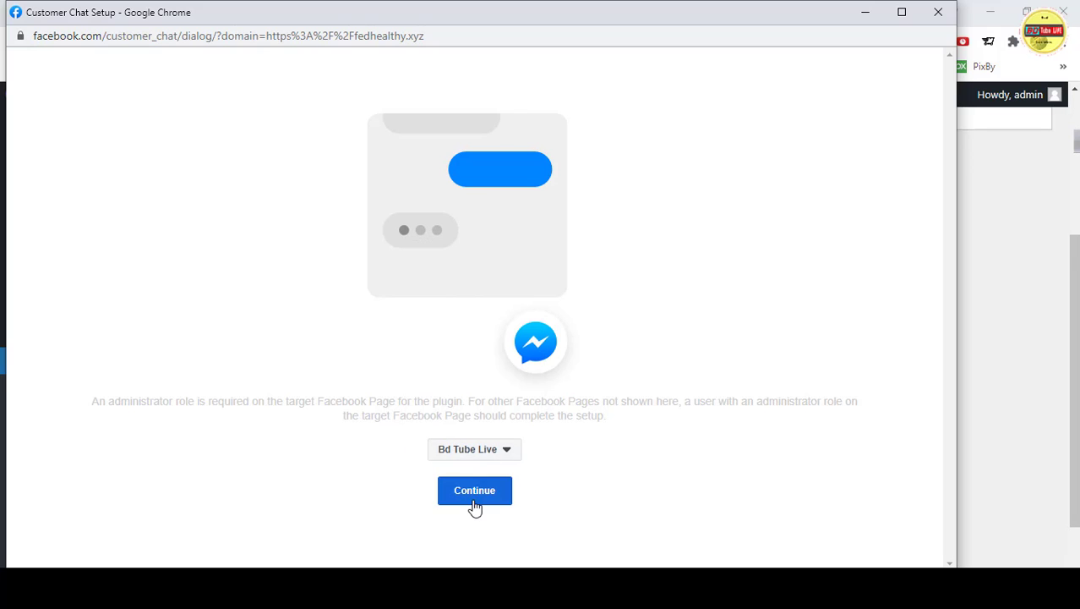
pyautogui.click(475, 505)
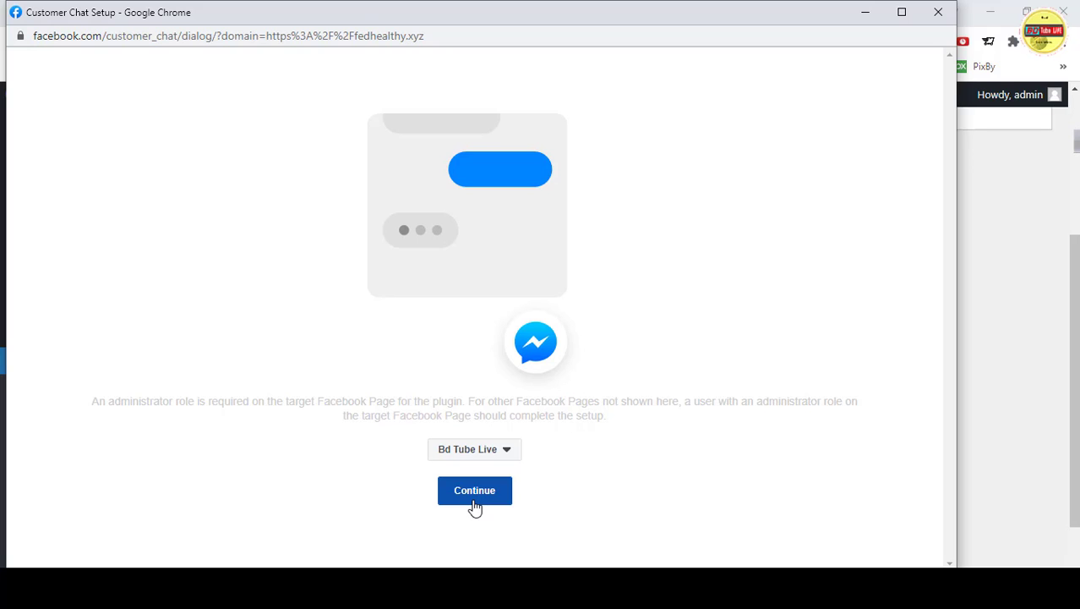
pyautogui.click(474, 506)
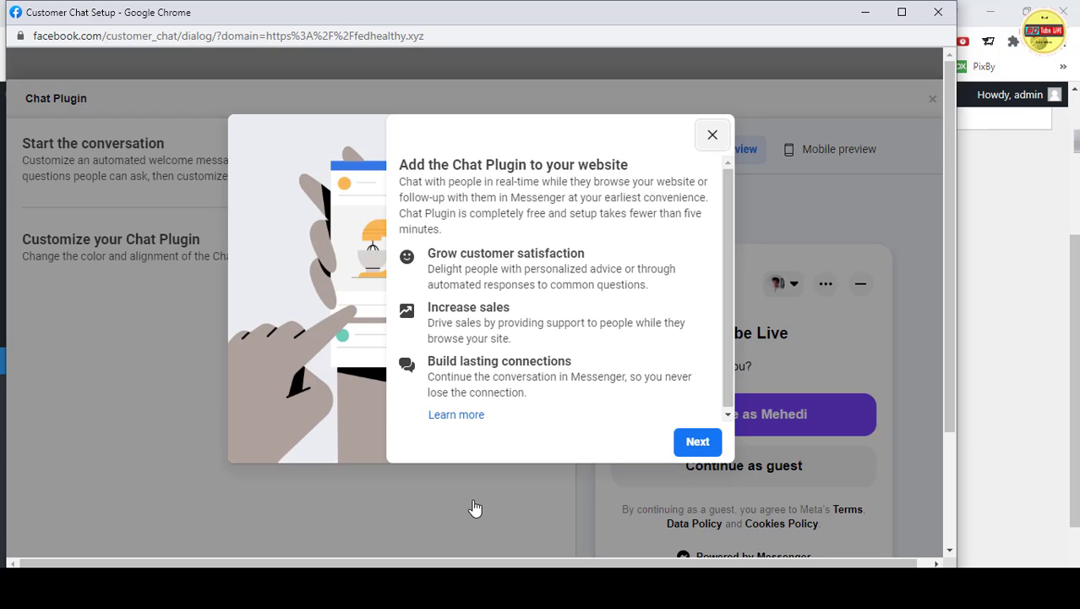
# Complete the introductory tour of the chat plugin setup and expand the Start the conversation section
pyautogui.click(697, 443)
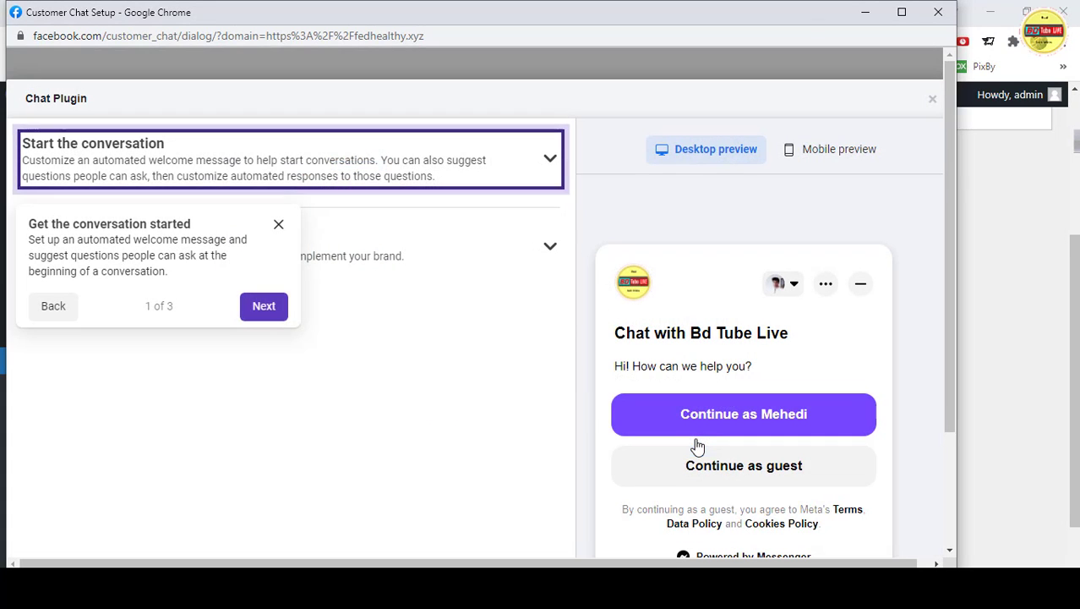
pyautogui.click(263, 307)
pyautogui.click(275, 376)
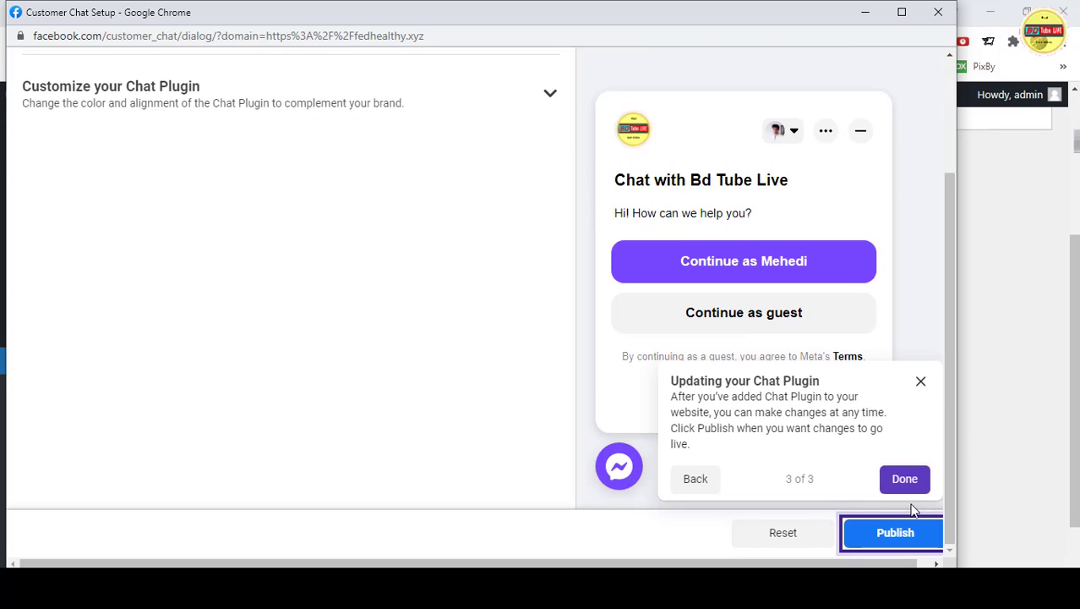
pyautogui.click(895, 539)
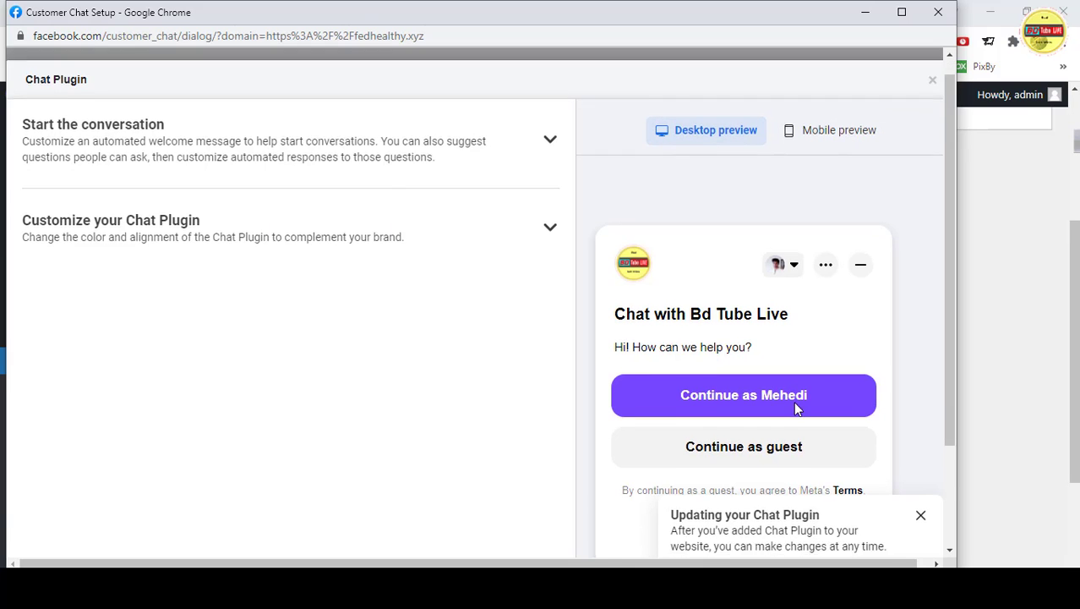
pyautogui.click(909, 479)
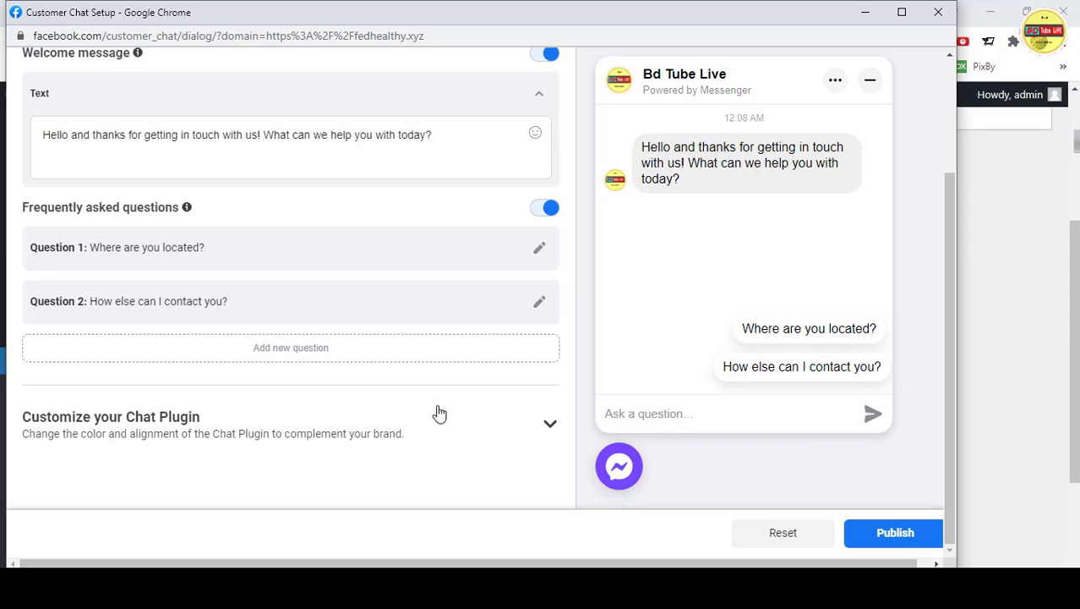
pyautogui.click(901, 533)
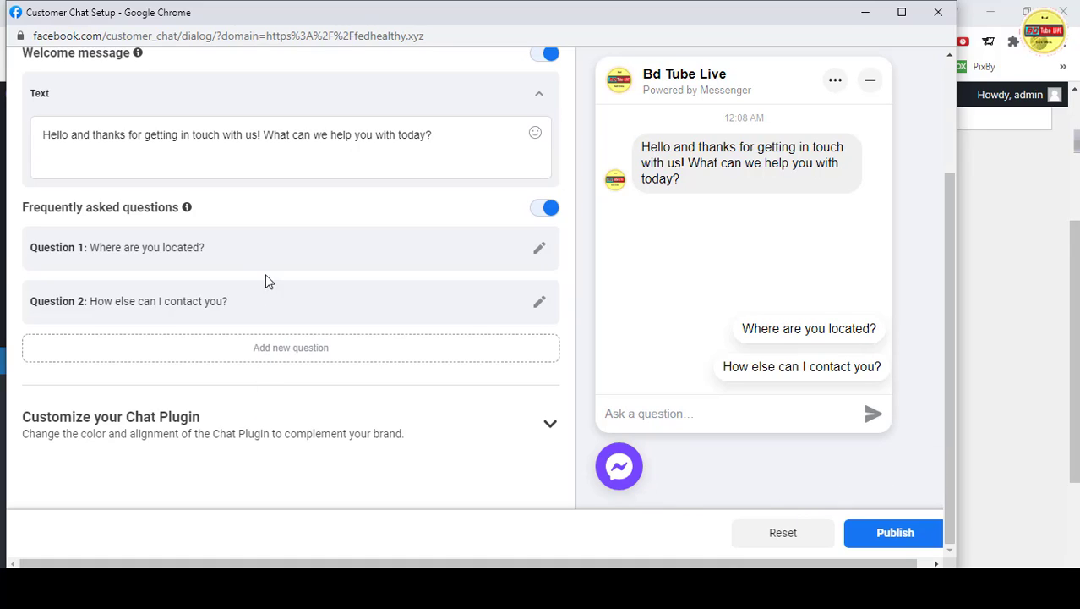
# Review the wording and automated responses of frequently asked questions 1 and 2, collapsing each one again
pyautogui.click(540, 250)
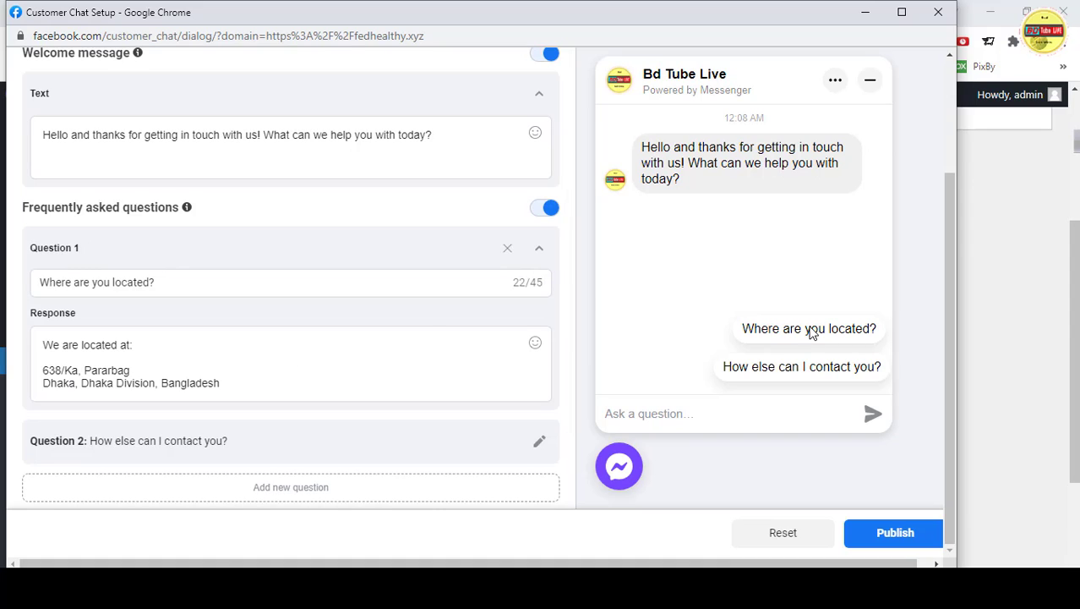
pyautogui.click(215, 284)
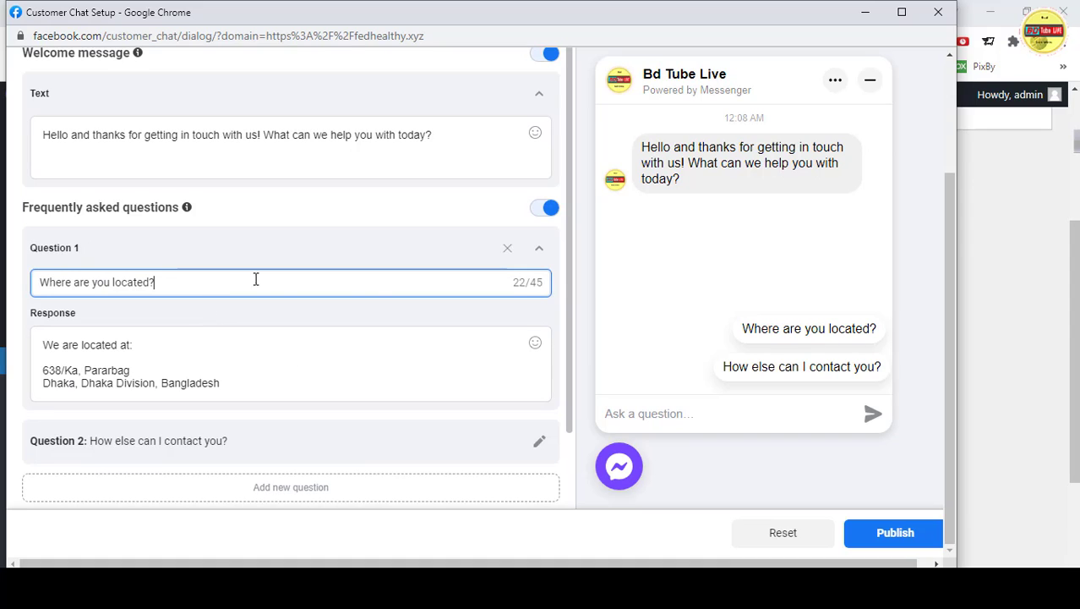
pyautogui.click(539, 248)
pyautogui.click(539, 302)
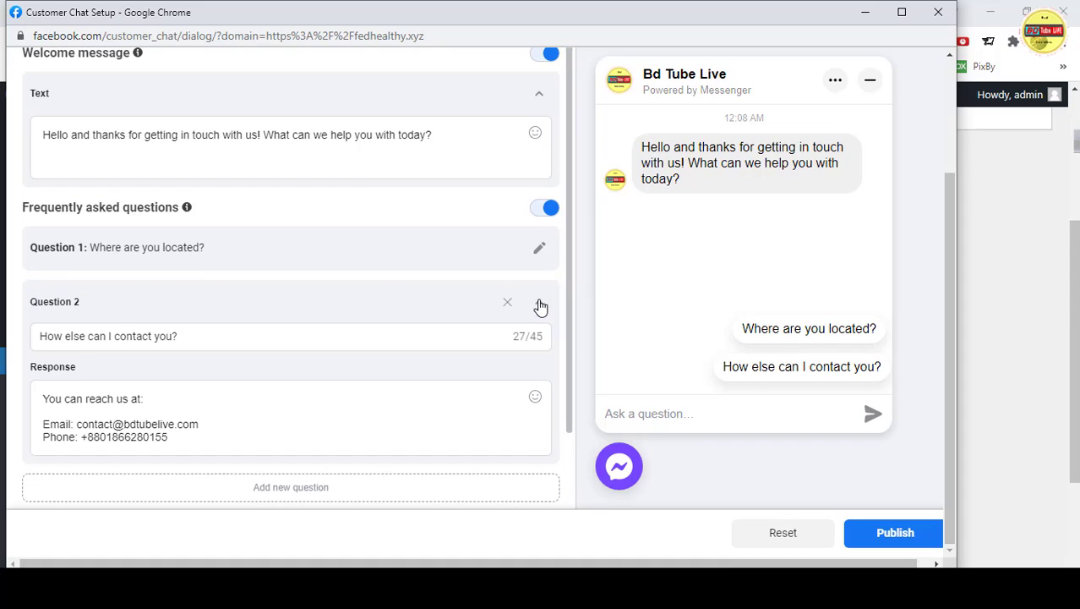
pyautogui.click(539, 304)
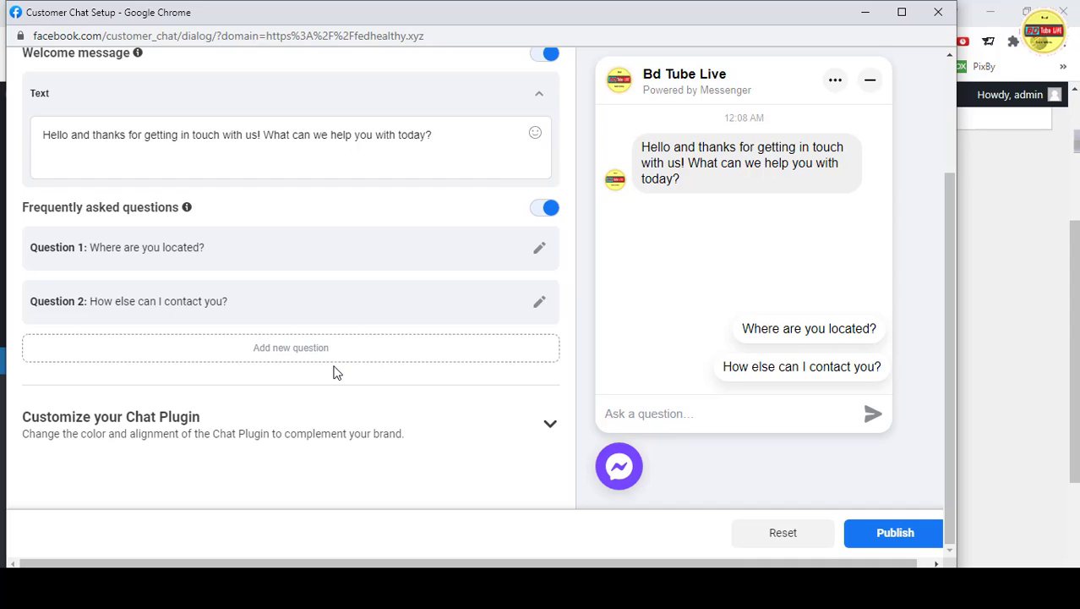
# Review the welcome message and publish the chat plugin with its current welcome text and frequently asked questions
pyautogui.scroll(2, 334, 369)
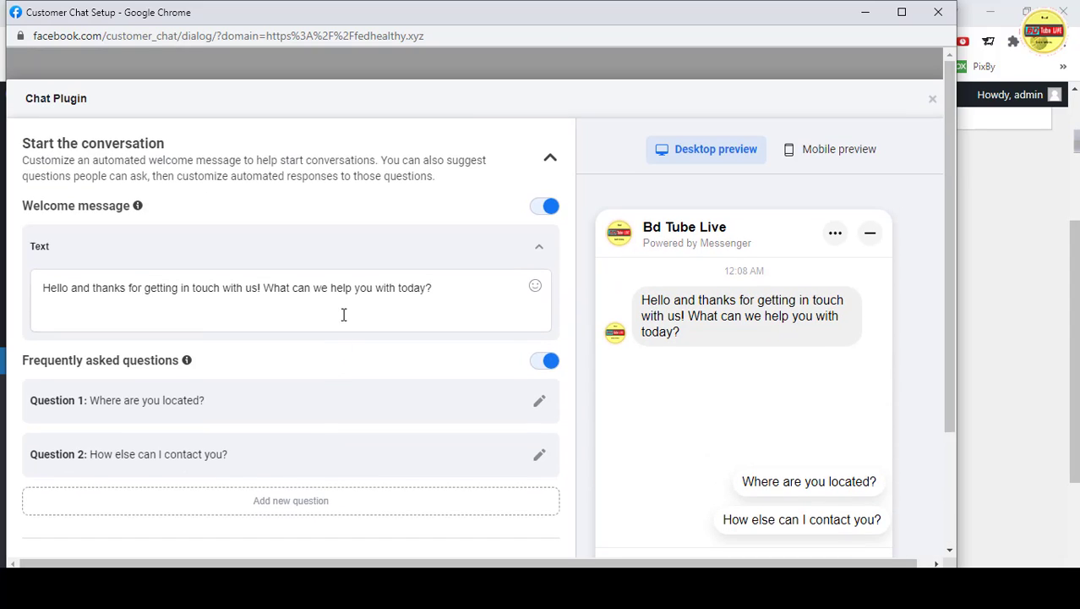
pyautogui.click(468, 287)
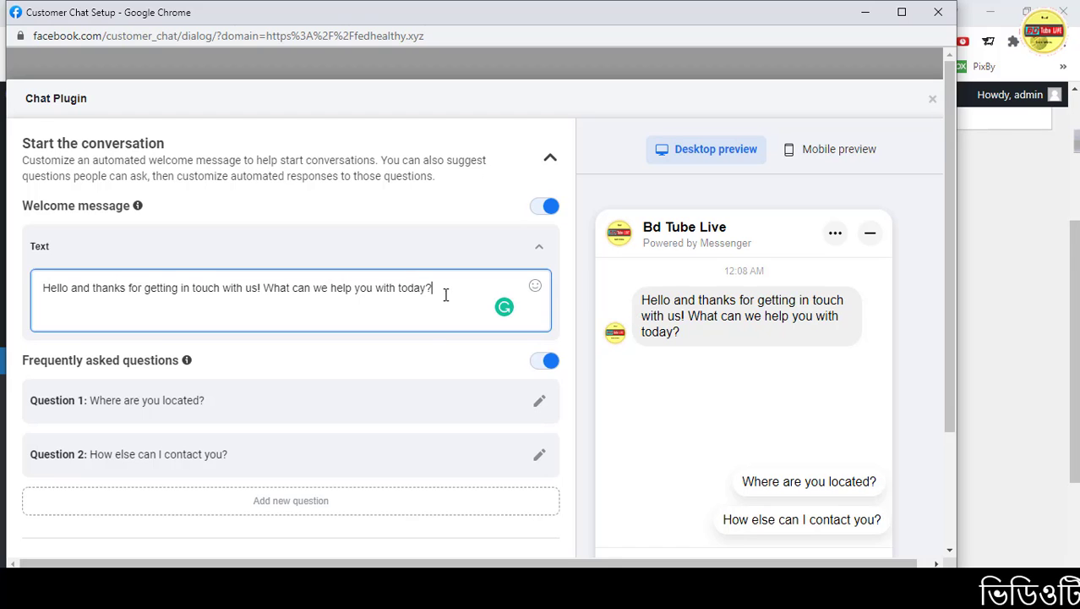
pyautogui.scroll(-2, 417, 352)
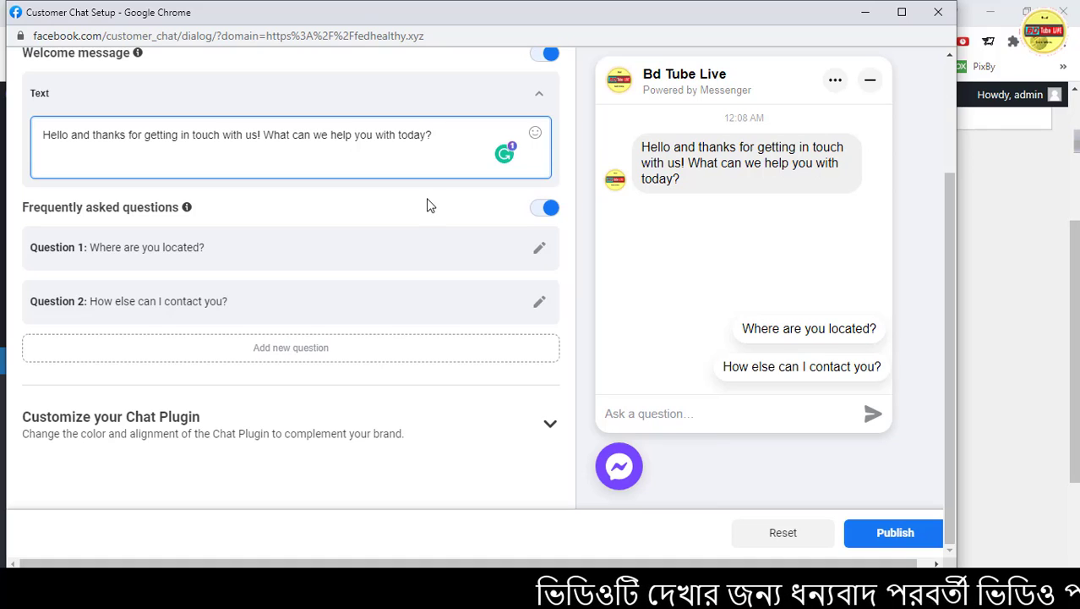
pyautogui.click(888, 532)
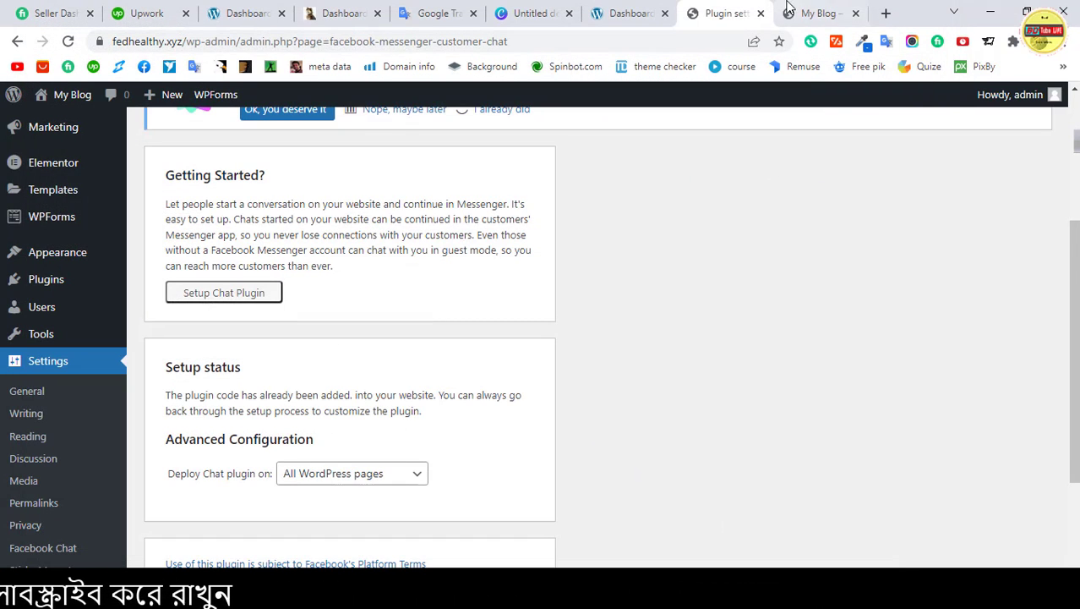
# Reload the website's home page and open its Messenger chat bubble
pyautogui.click(788, 10)
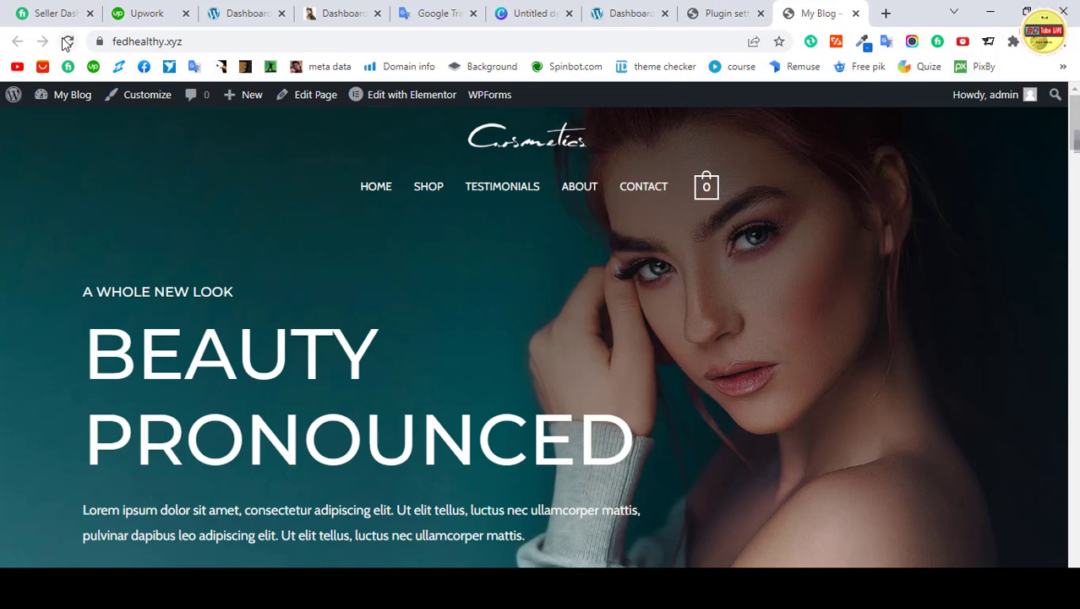
pyautogui.press('F5')
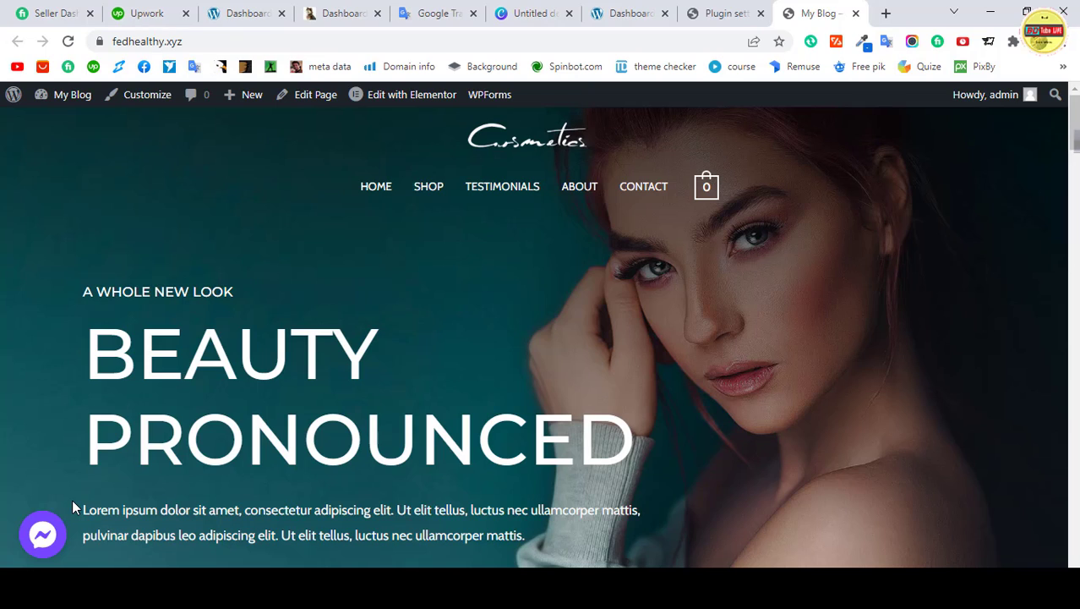
pyautogui.click(42, 539)
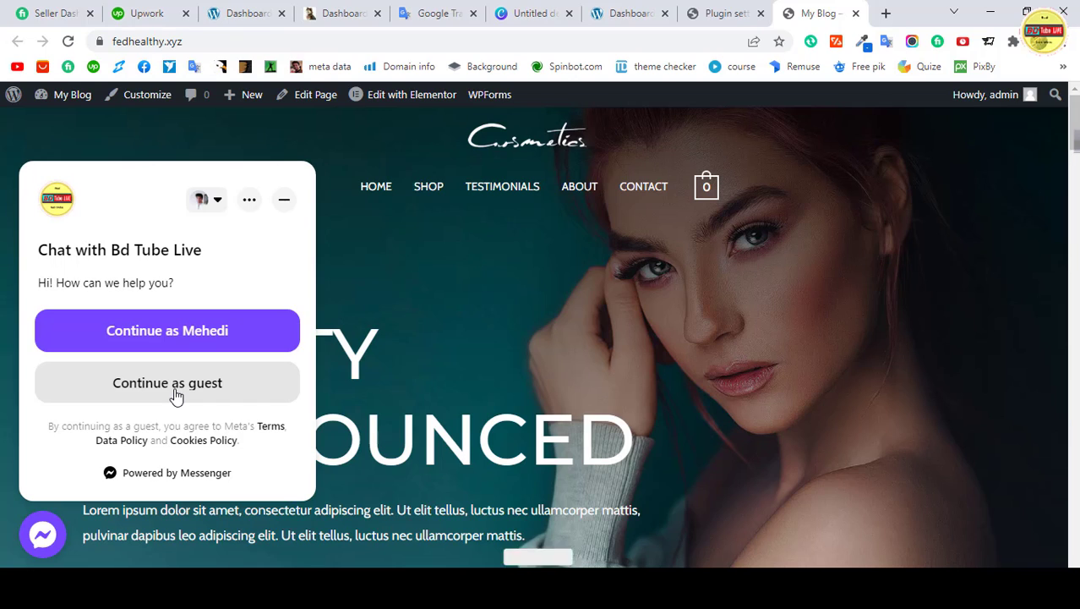
# Continue the website chat as a guest and send the message "hello"
pyautogui.click(176, 396)
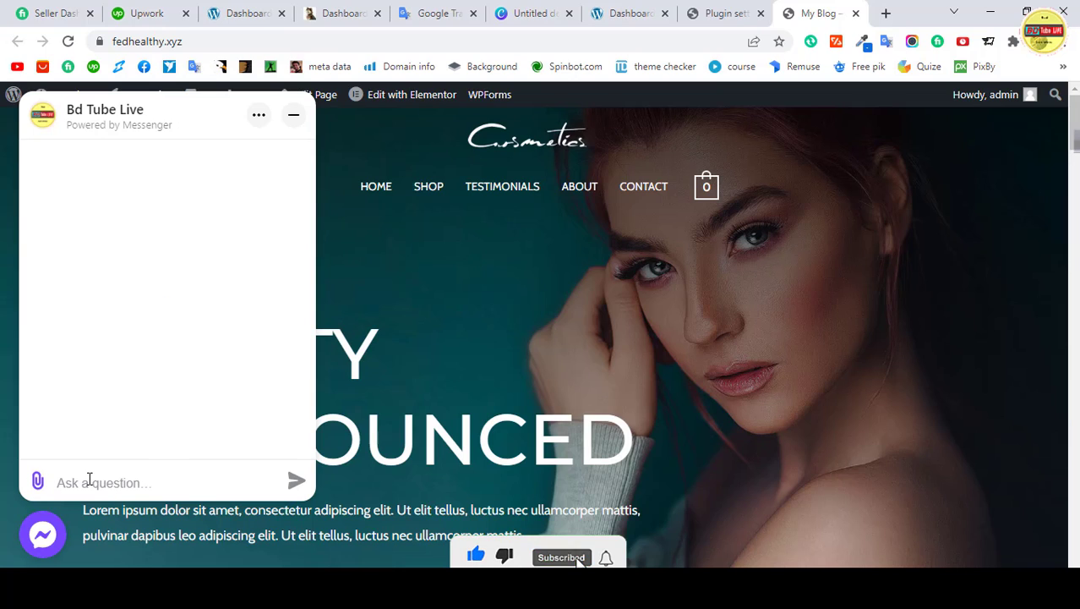
pyautogui.write('hello')
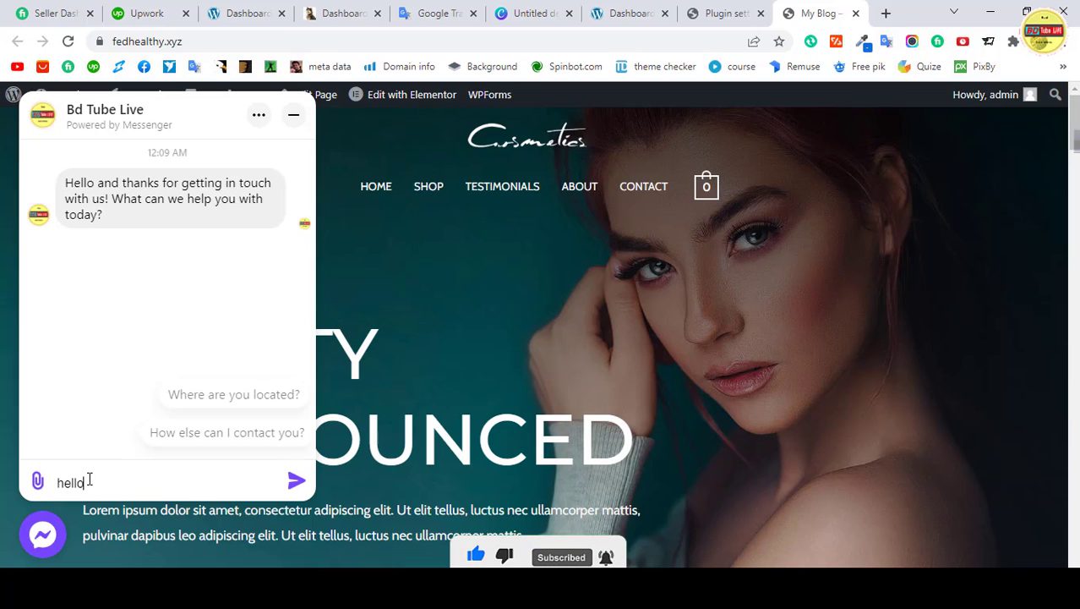
pyautogui.press('Return')
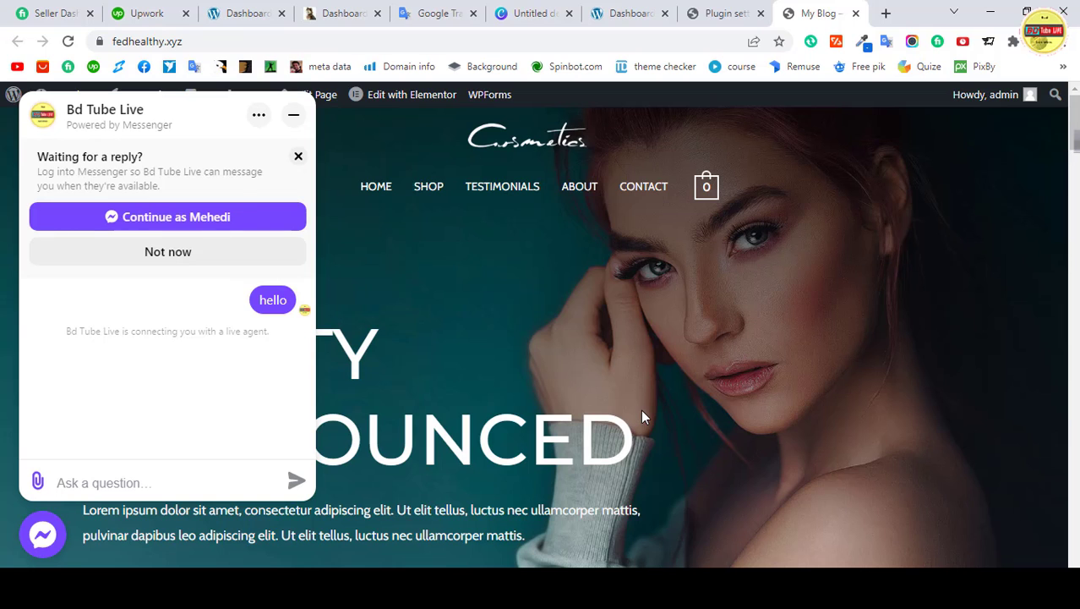
# Open Facebook in a new tab and go from the notifications to the guest's message to Bd Tube Live, dismissing the new-look announcement
pyautogui.click(885, 14)
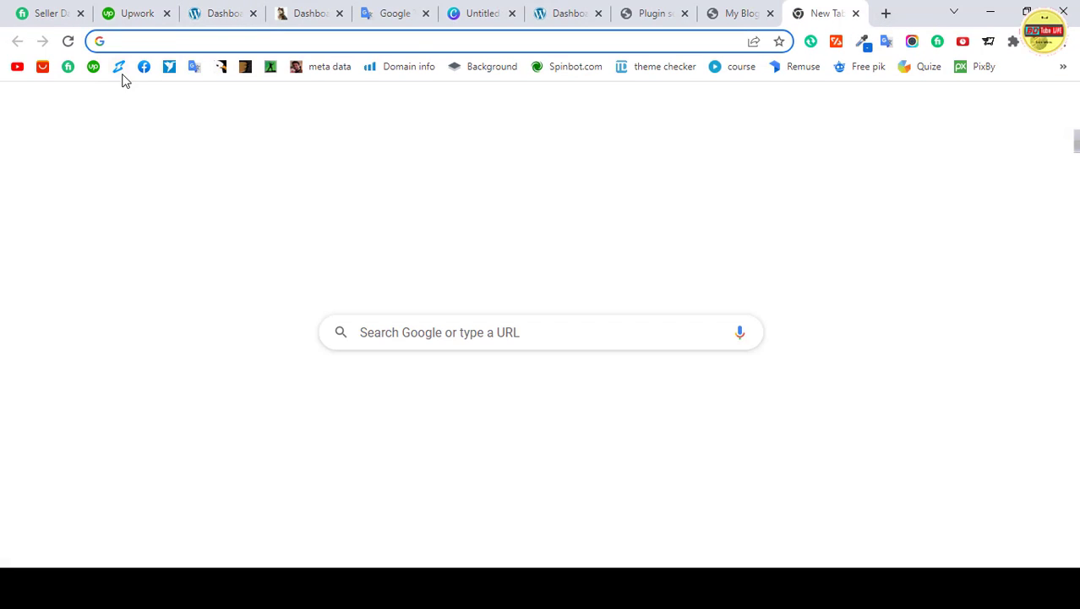
pyautogui.click(143, 66)
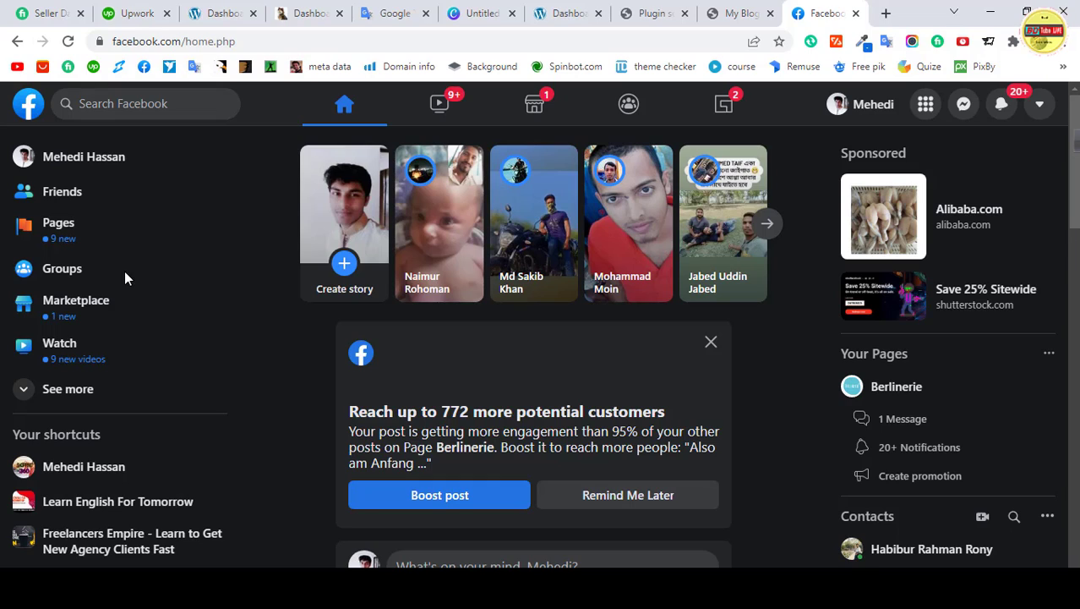
pyautogui.click(1002, 107)
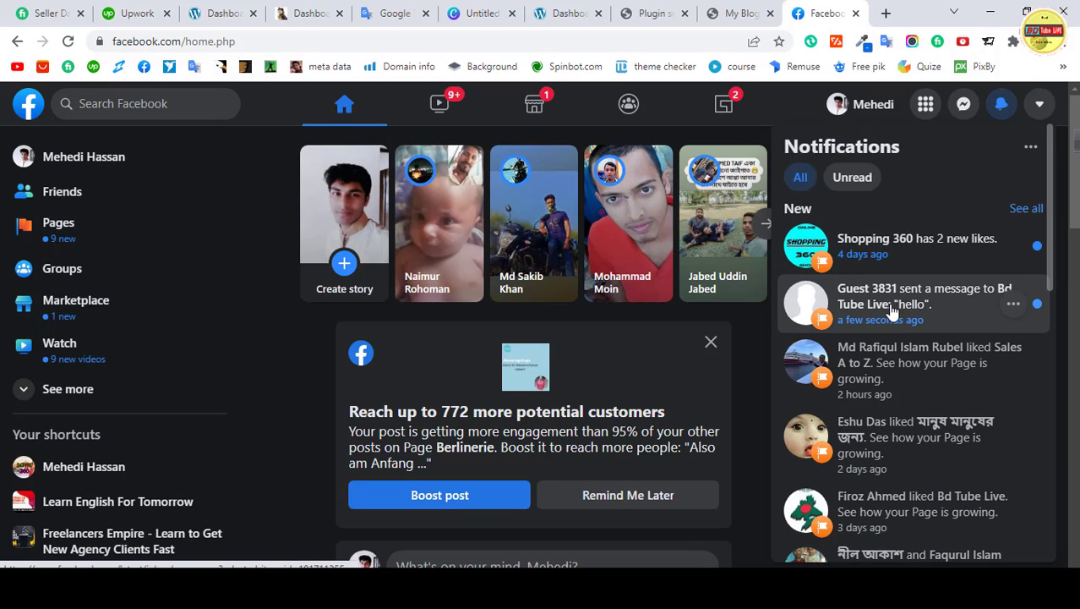
pyautogui.click(976, 311)
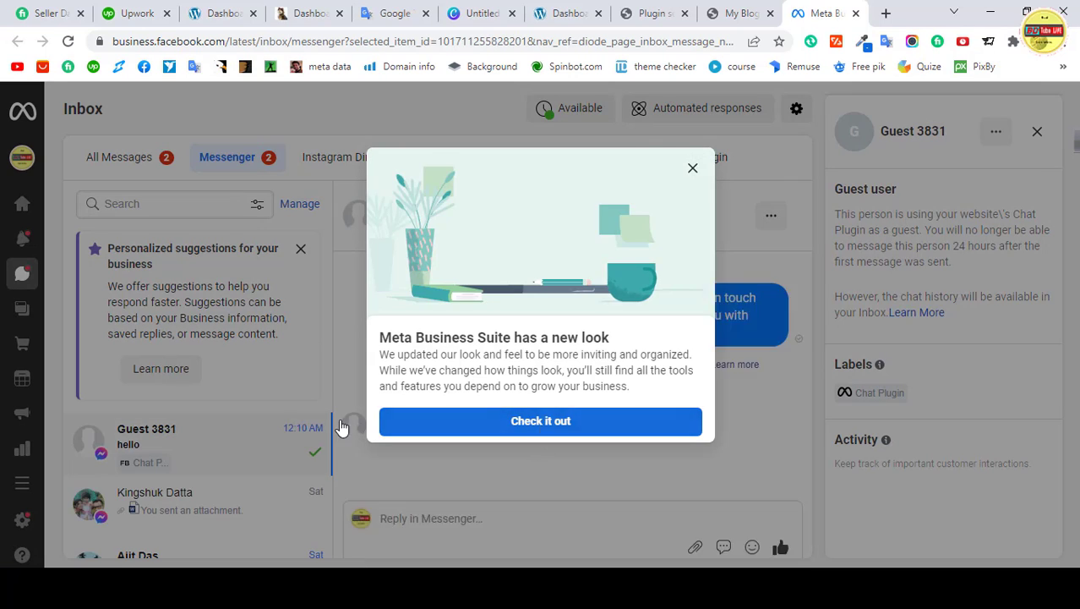
pyautogui.click(343, 431)
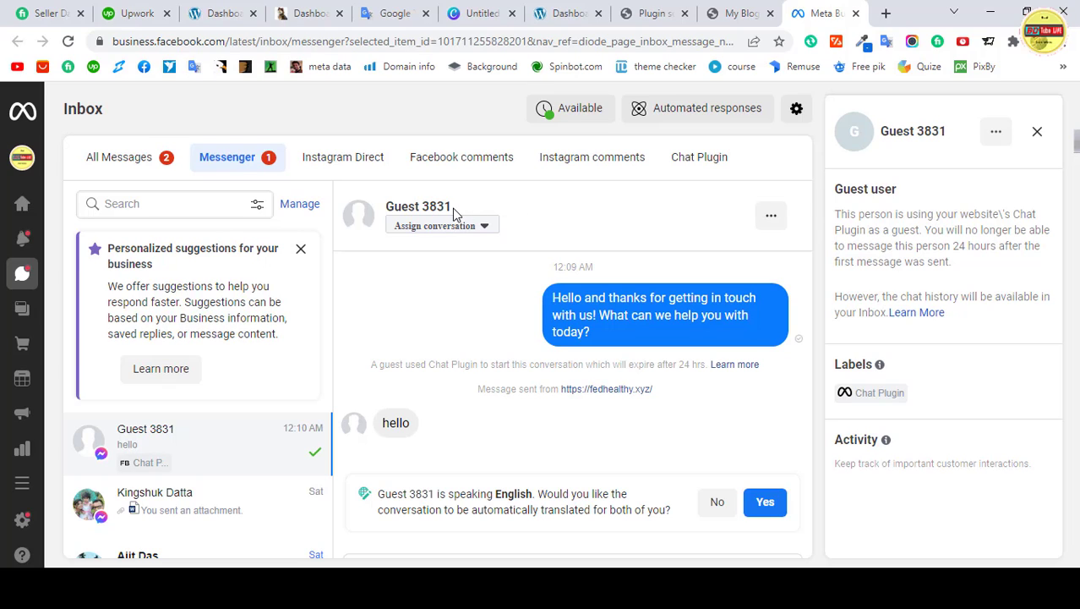
pyautogui.moveTo(446, 207); pyautogui.dragTo(387, 204)
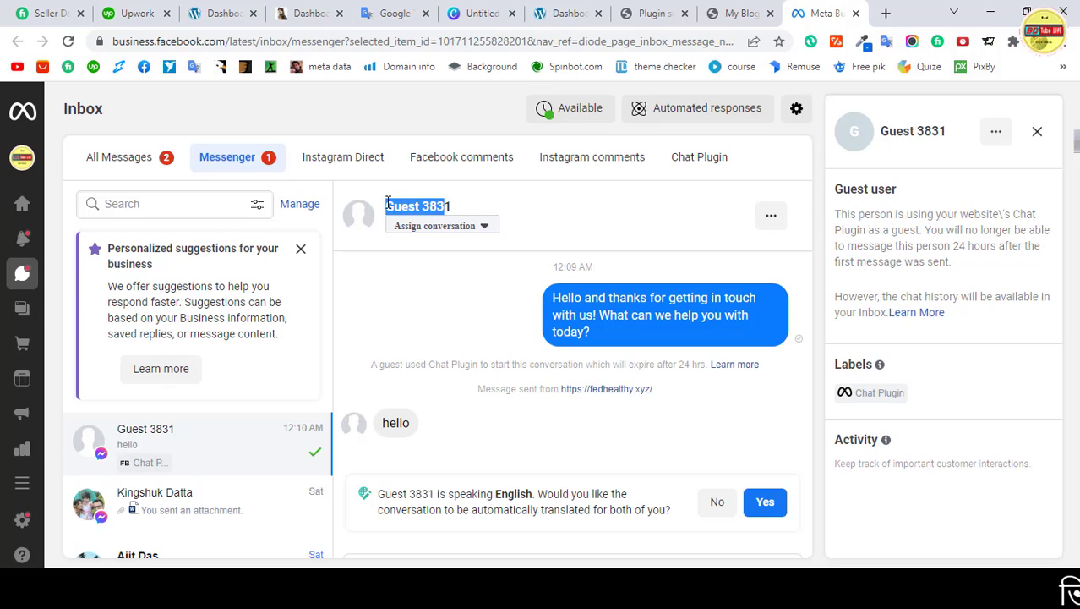
pyautogui.click(387, 204)
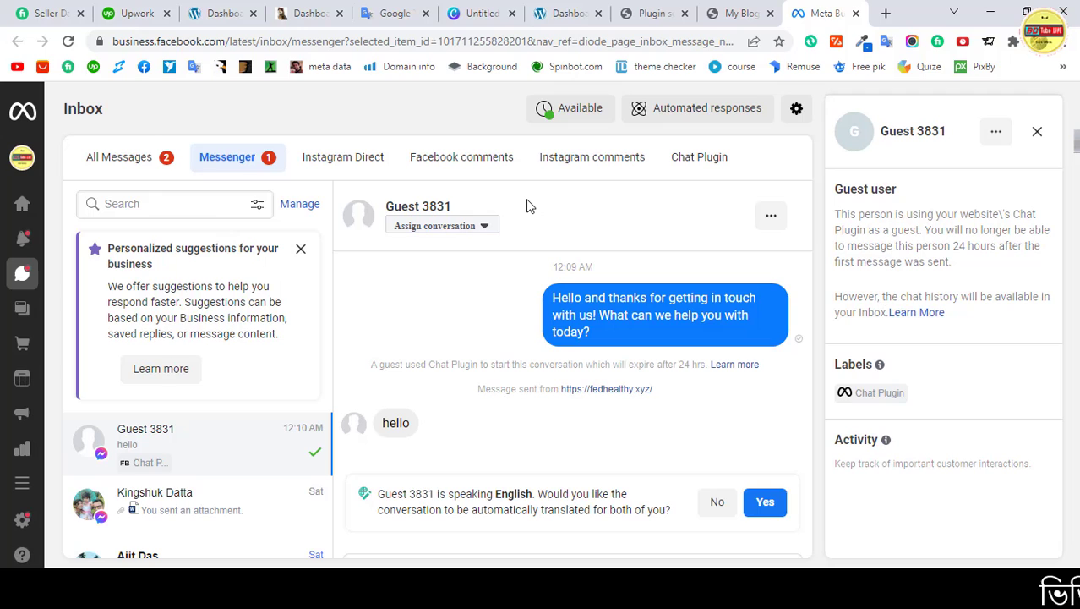
# Turn on automatic translation for the guest conversation and reply "need any help?"
pyautogui.click(764, 502)
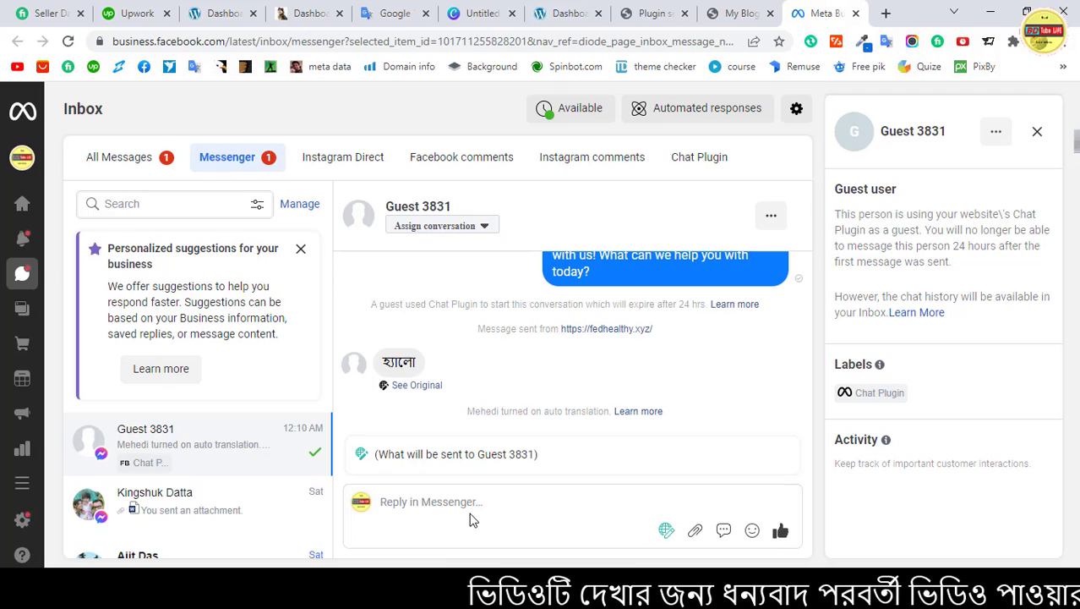
pyautogui.click(438, 507)
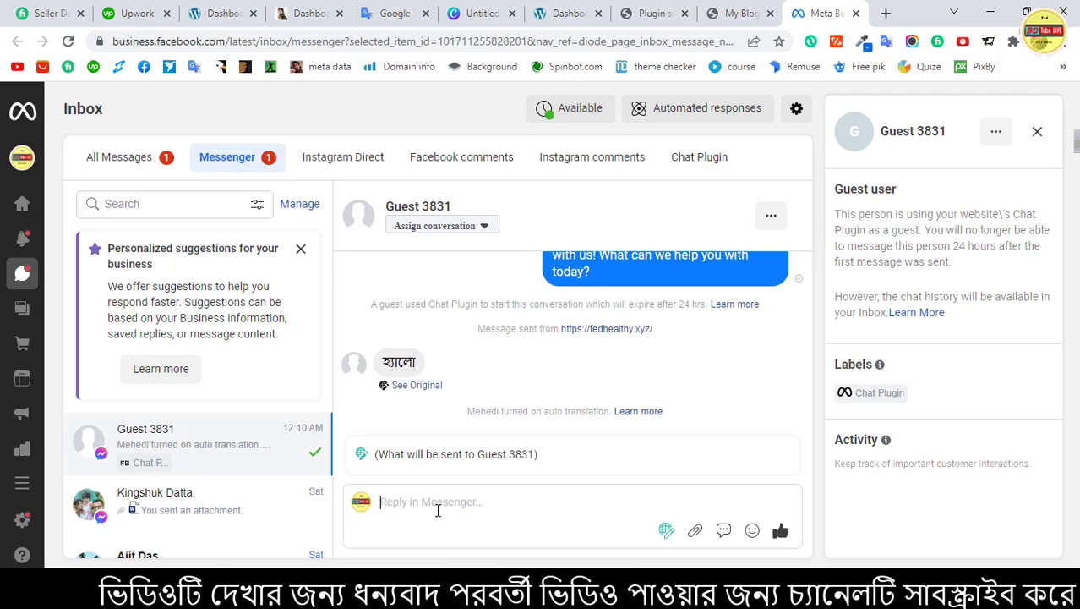
pyautogui.write('ন')
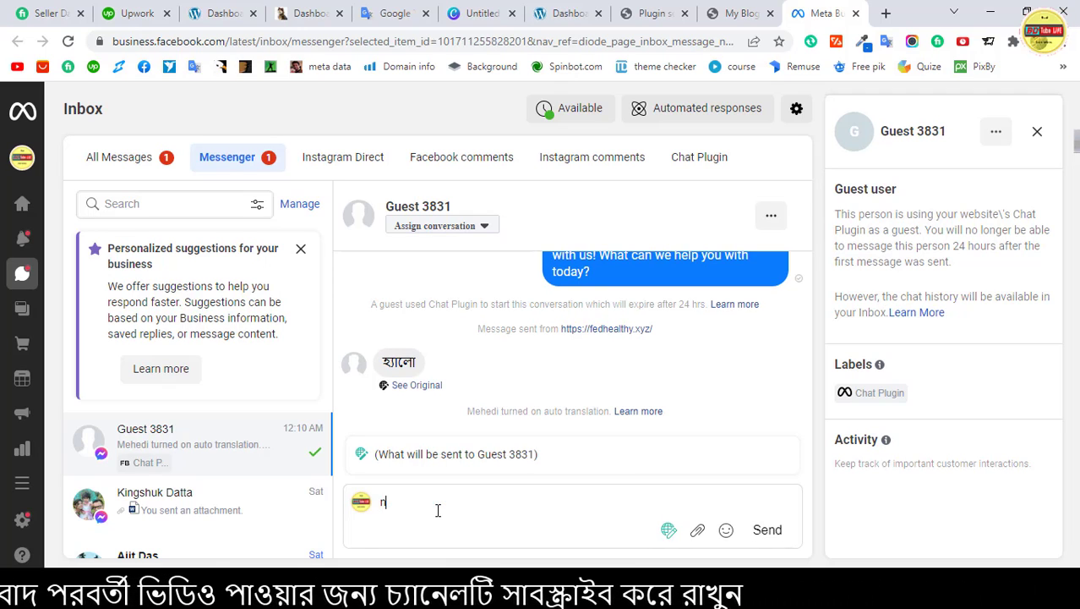
pyautogui.write('eed an')
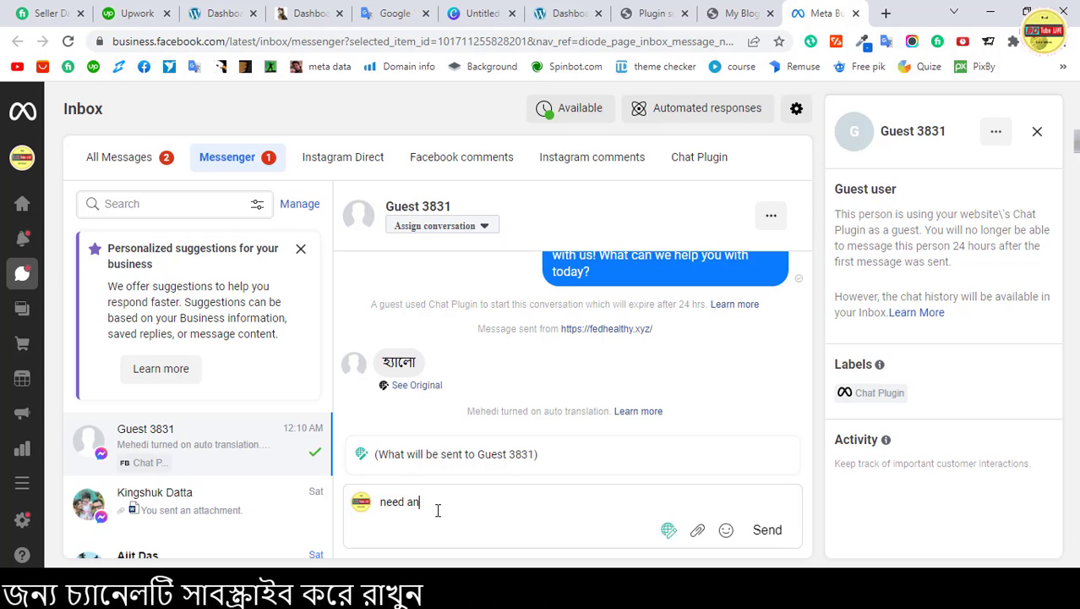
pyautogui.write('y hel')
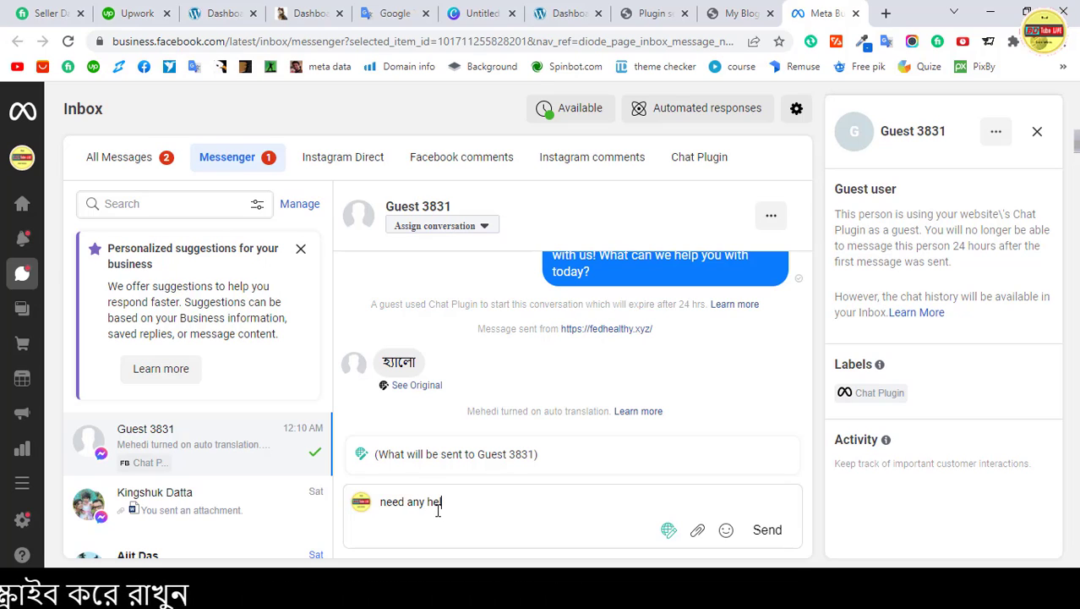
pyautogui.write('p?')
pyautogui.press('Return')
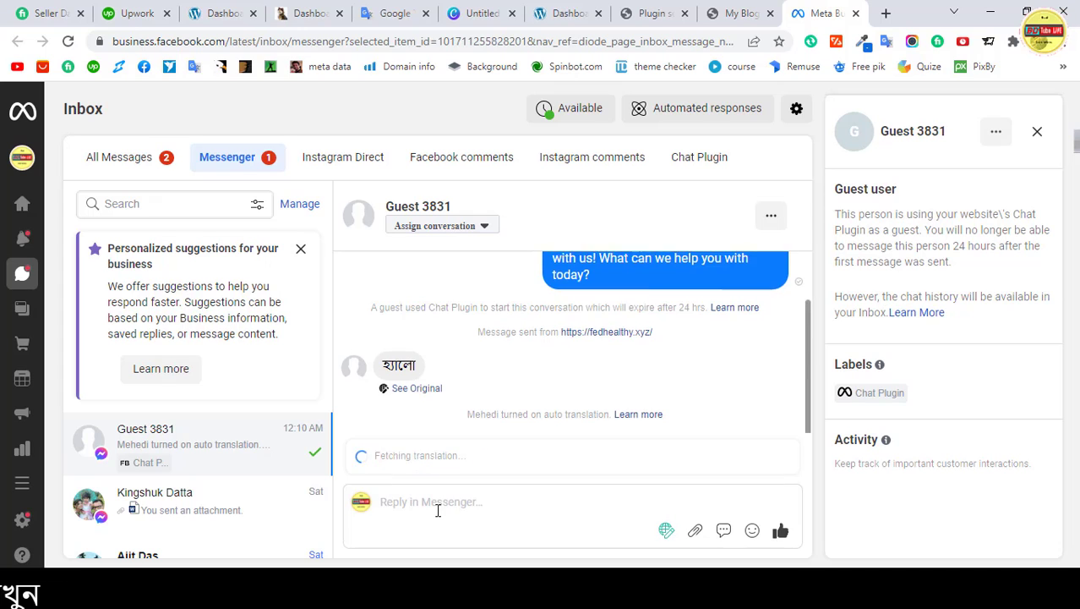
# Return to the website chat, check the page's reply and answer "yes" as the guest
pyautogui.click(739, 13)
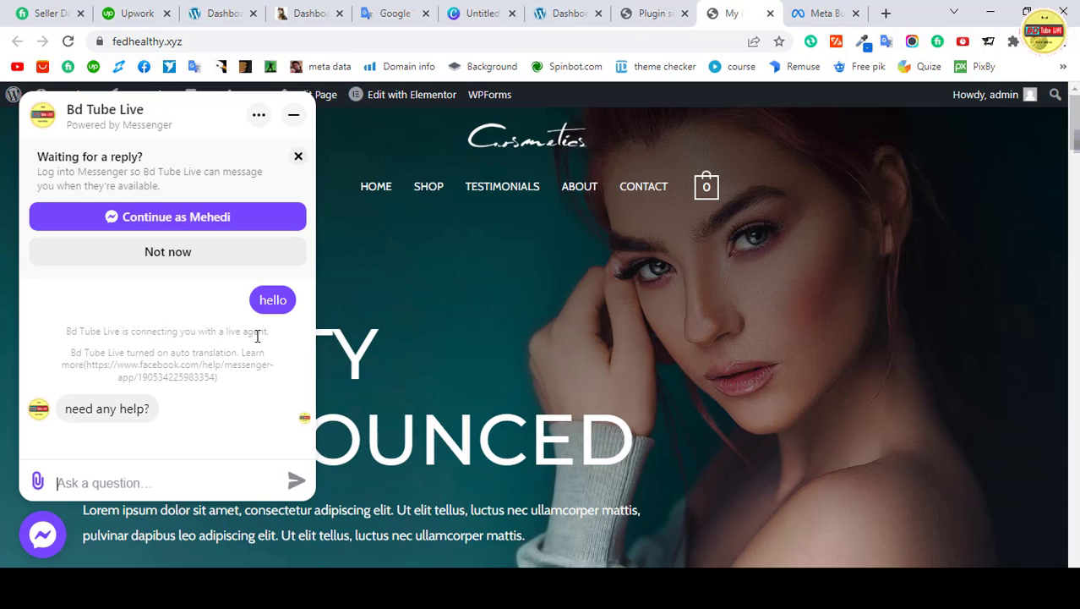
pyautogui.moveTo(66, 410); pyautogui.dragTo(207, 416)
pyautogui.click(156, 482)
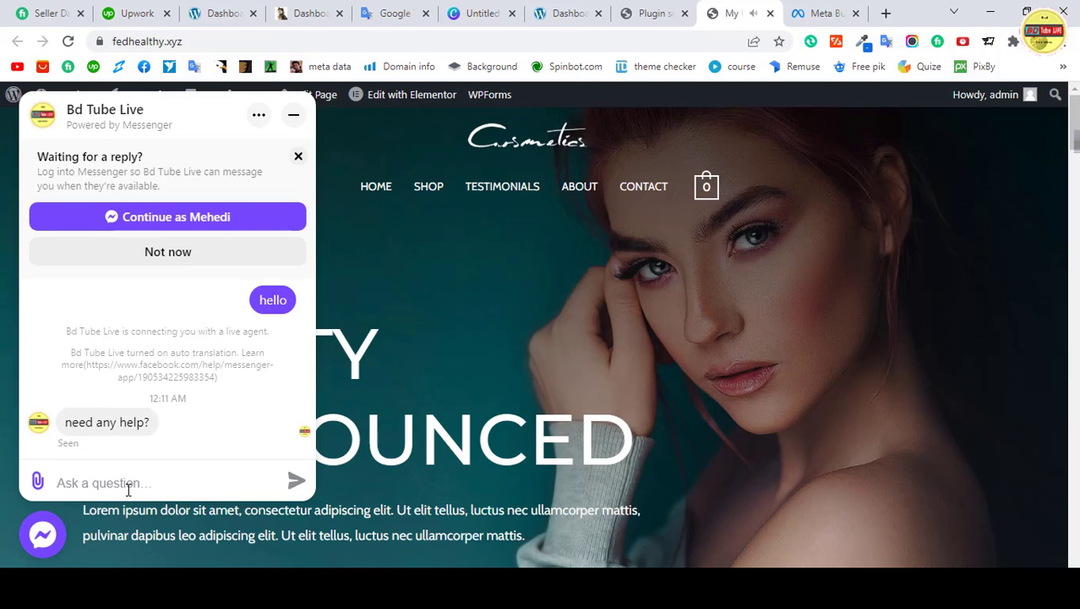
pyautogui.write('yes')
pyautogui.press('Return')
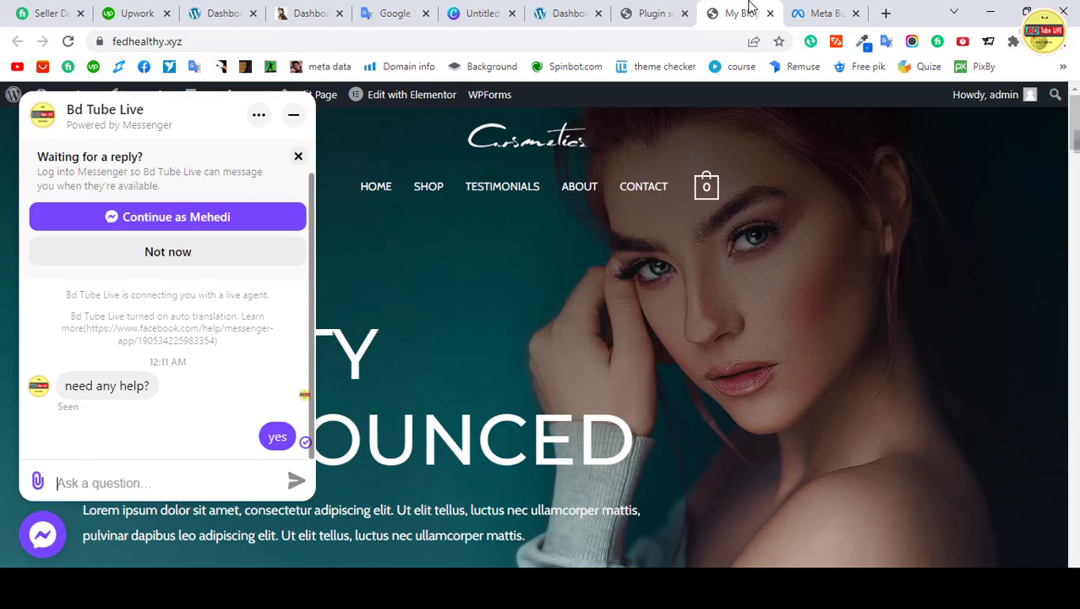
# Check the guest's answer in the Meta Business Suite inbox and show its original text
pyautogui.click(821, 12)
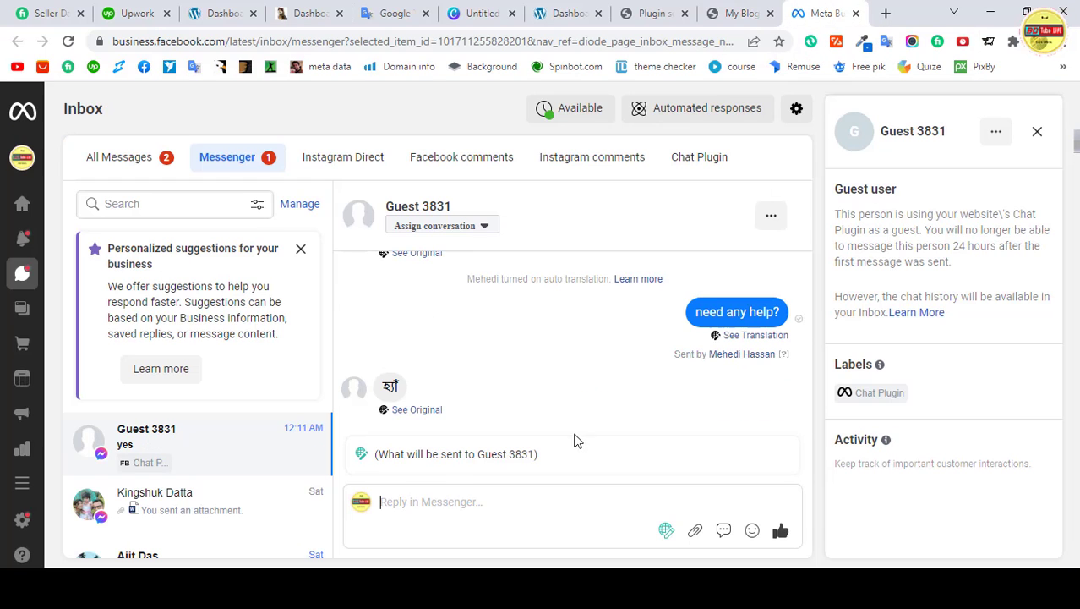
pyautogui.click(406, 410)
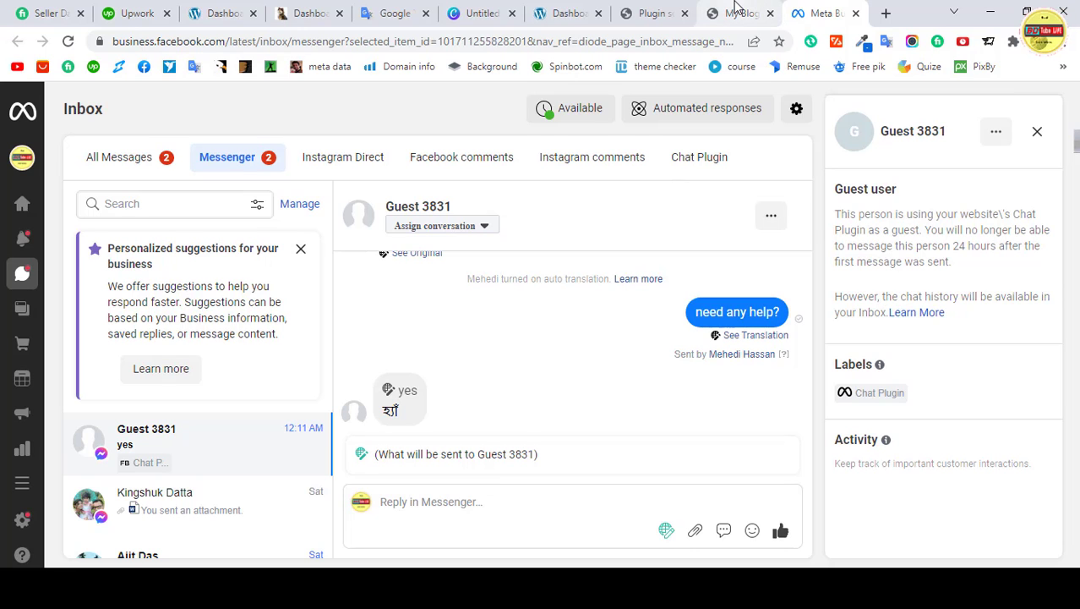
# Go back to the website, dismiss the Messenger login prompt in the chat and minimise the chat window
pyautogui.click(735, 10)
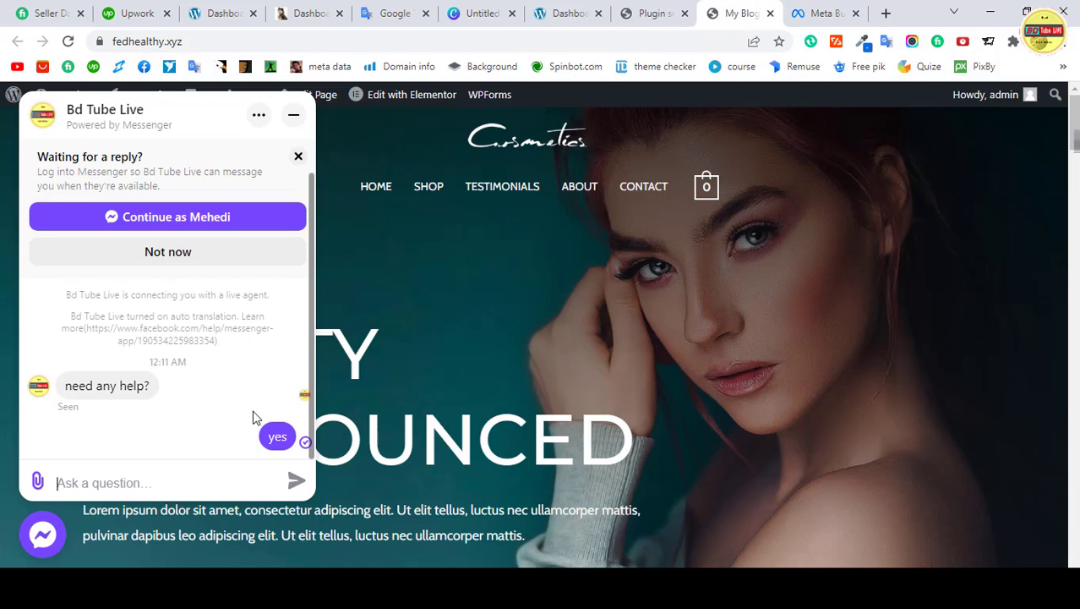
pyautogui.click(298, 155)
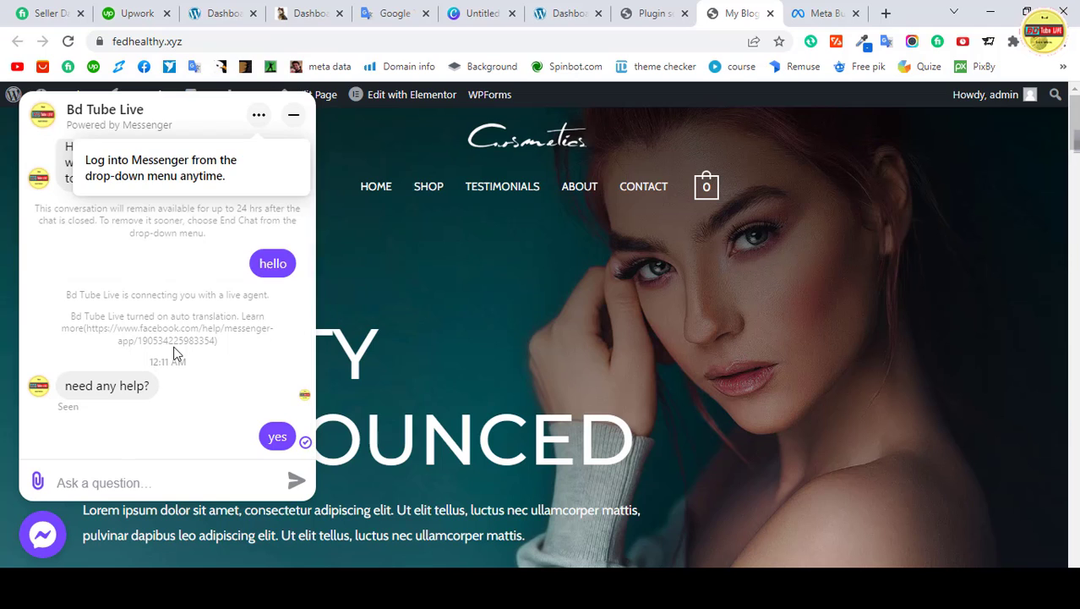
pyautogui.click(291, 116)
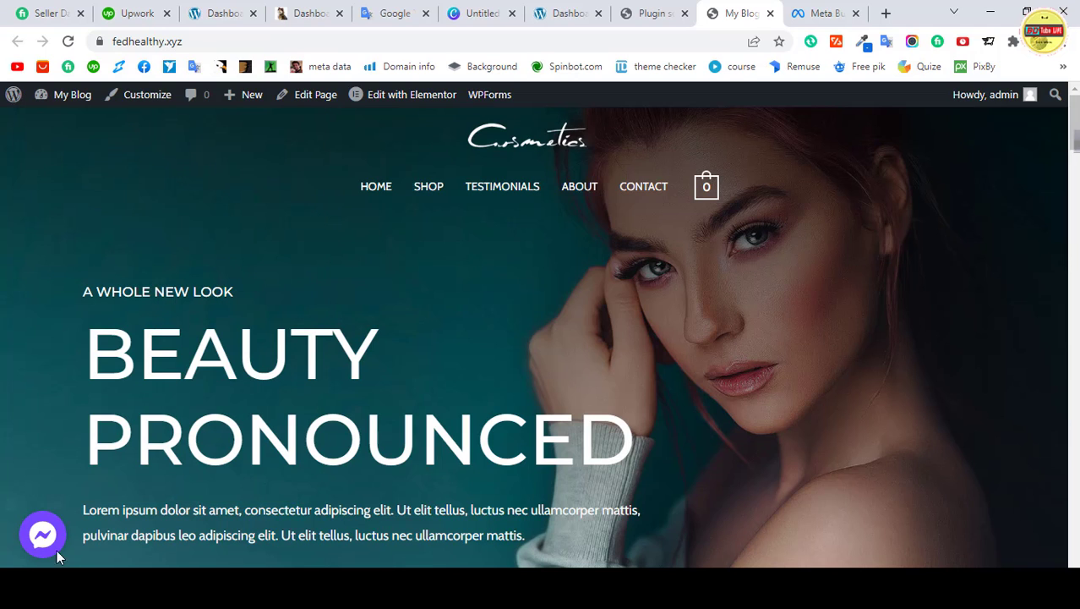
# In the WordPress chat plugin settings, set the chat plugin to deploy on Custom WordPress pages
pyautogui.click(645, 11)
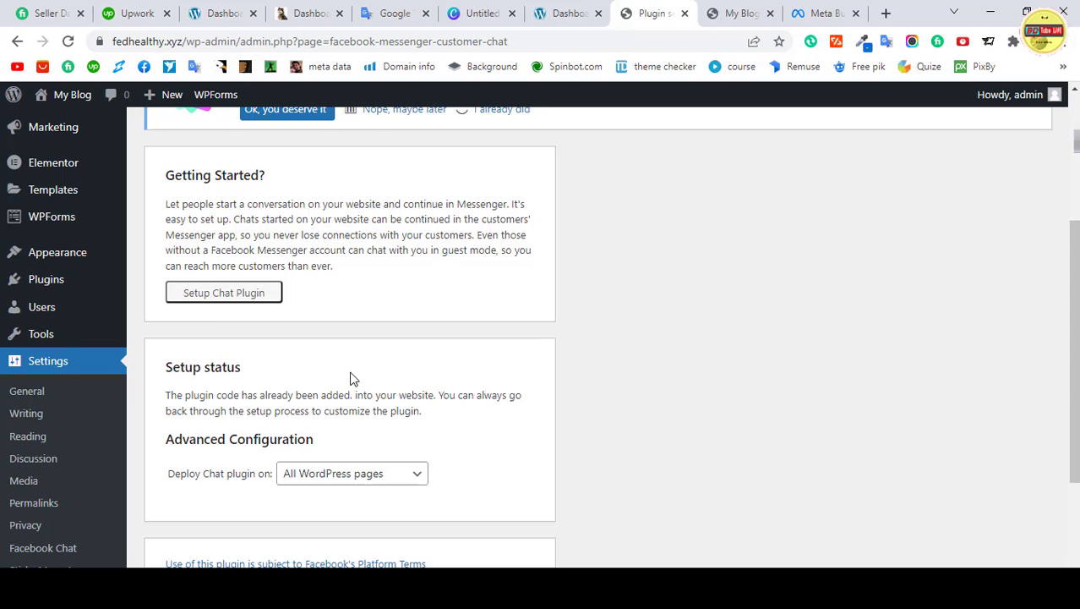
pyautogui.scroll(-2, 351, 372)
pyautogui.click(362, 330)
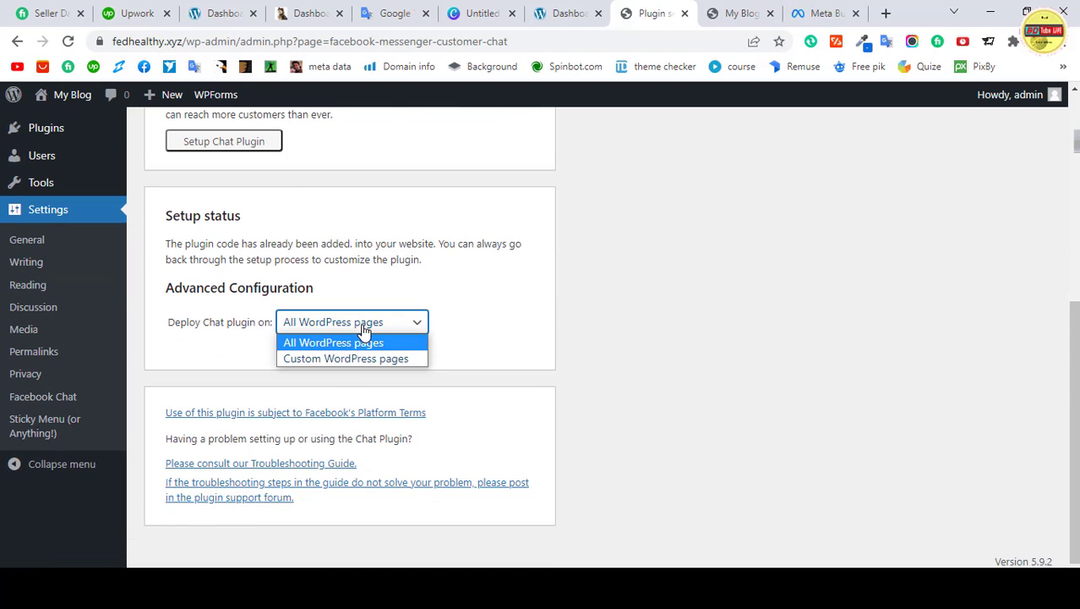
pyautogui.click(498, 306)
pyautogui.scroll(1, 427, 381)
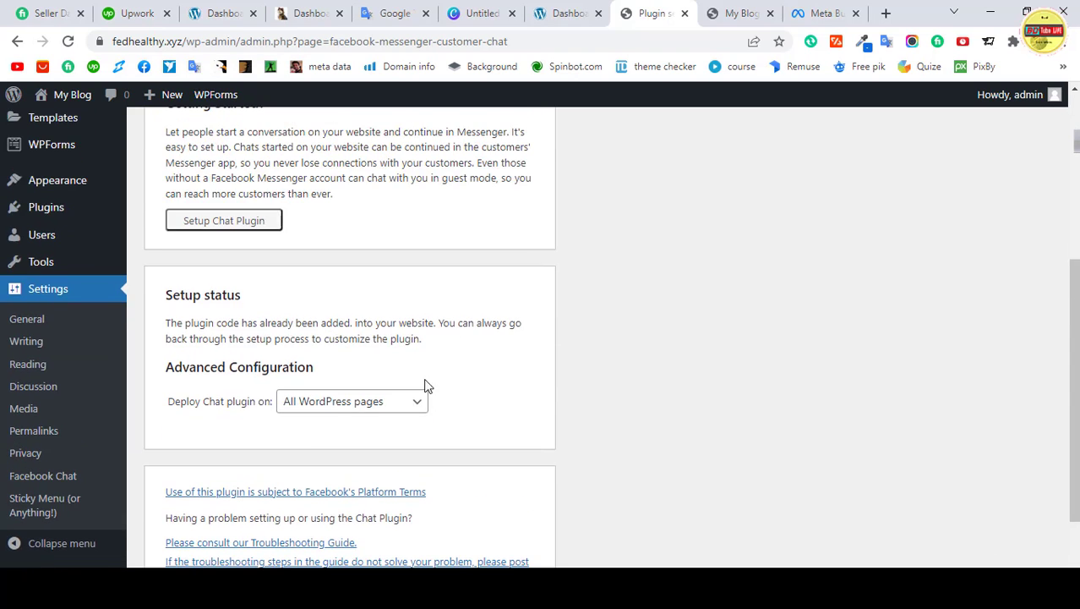
pyautogui.click(328, 409)
pyautogui.click(349, 437)
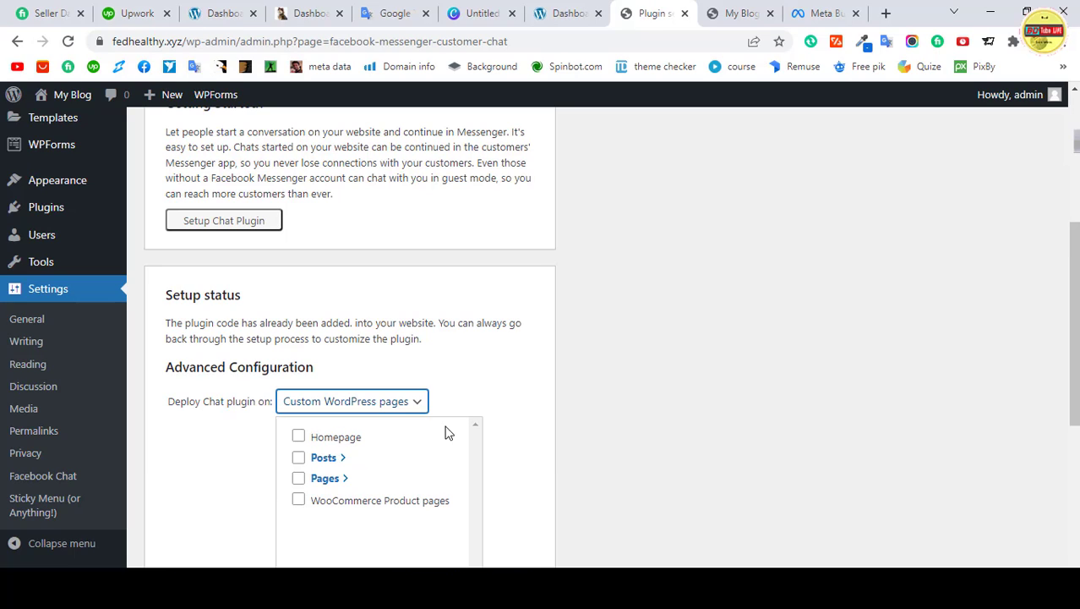
# Set the chat plugin to deploy on All WordPress pages
pyautogui.click(355, 412)
pyautogui.click(338, 420)
pyautogui.scroll(-1, 382, 414)
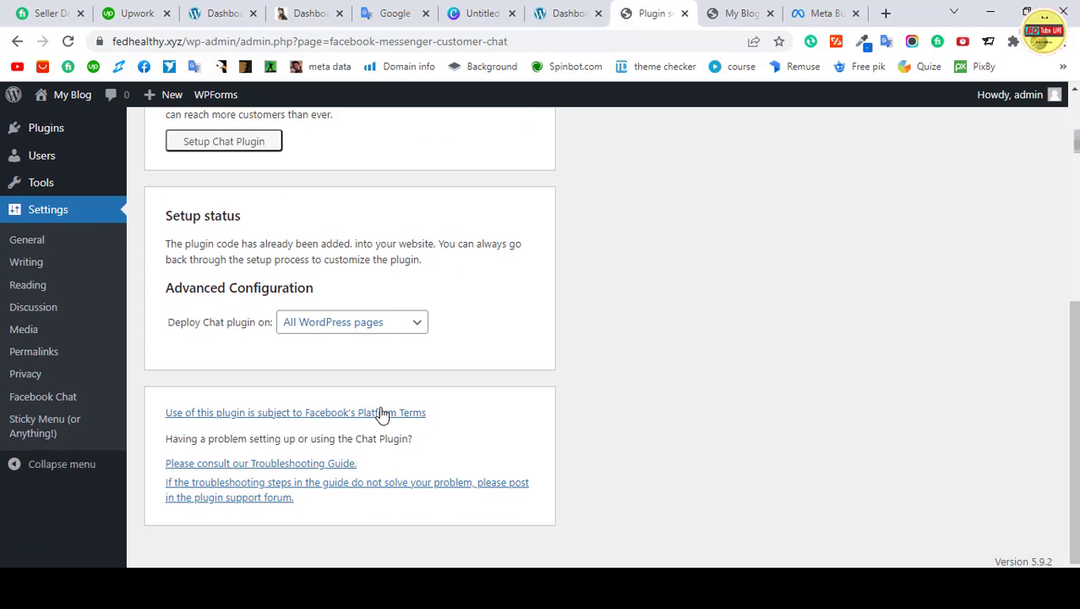
# Reopen the chat plugin setup and continue with the Bd Tube Live Facebook page
pyautogui.scroll(4, 329, 350)
pyautogui.scroll(-3, 330, 397)
pyautogui.click(224, 221)
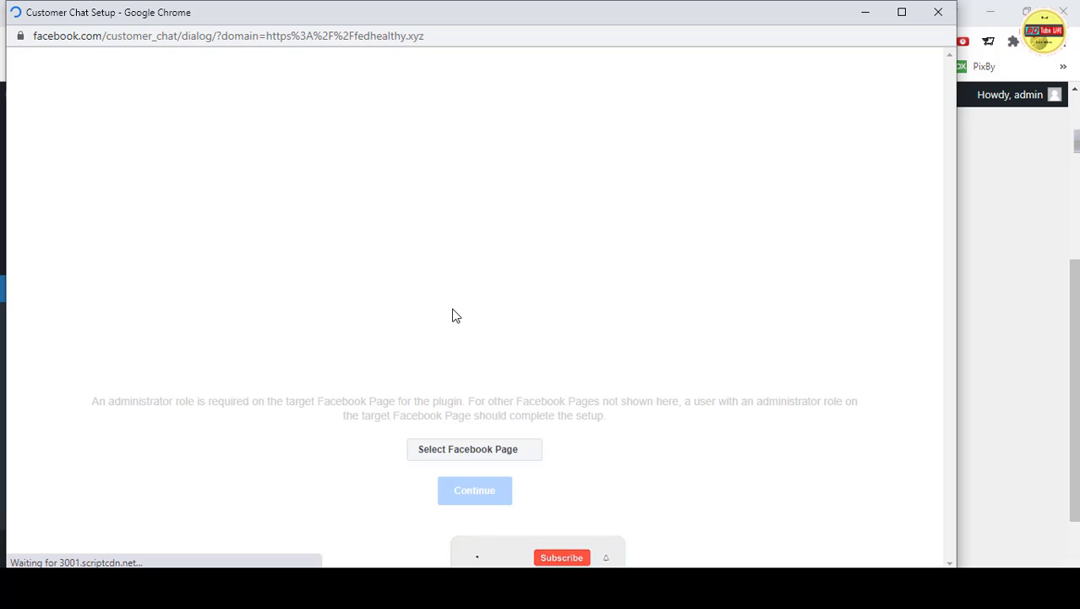
pyautogui.click(506, 451)
pyautogui.scroll(-1, 482, 288)
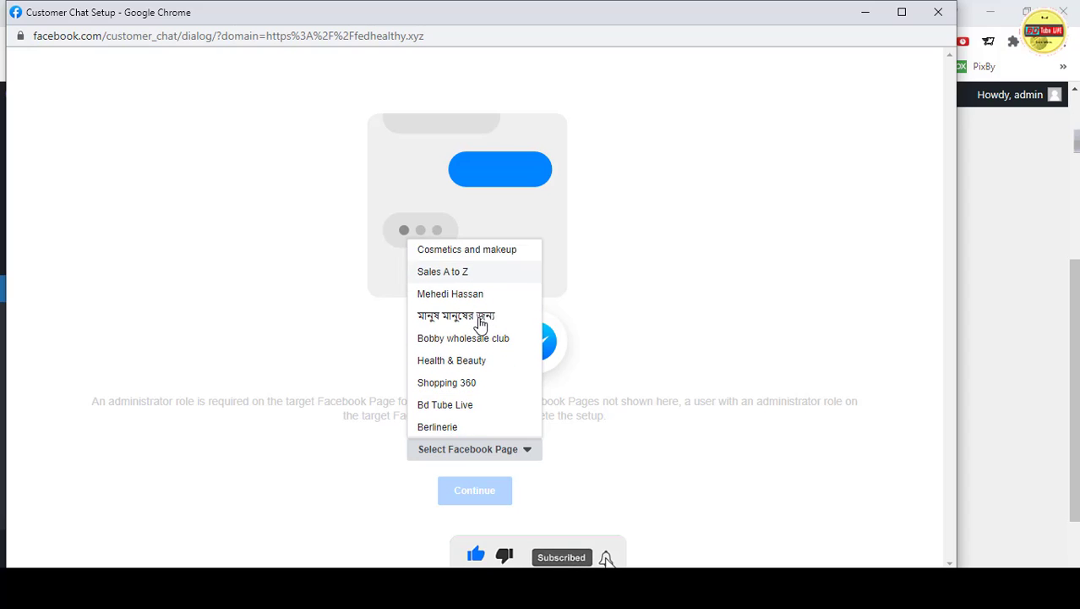
pyautogui.scroll(1, 479, 358)
pyautogui.scroll(-1, 478, 363)
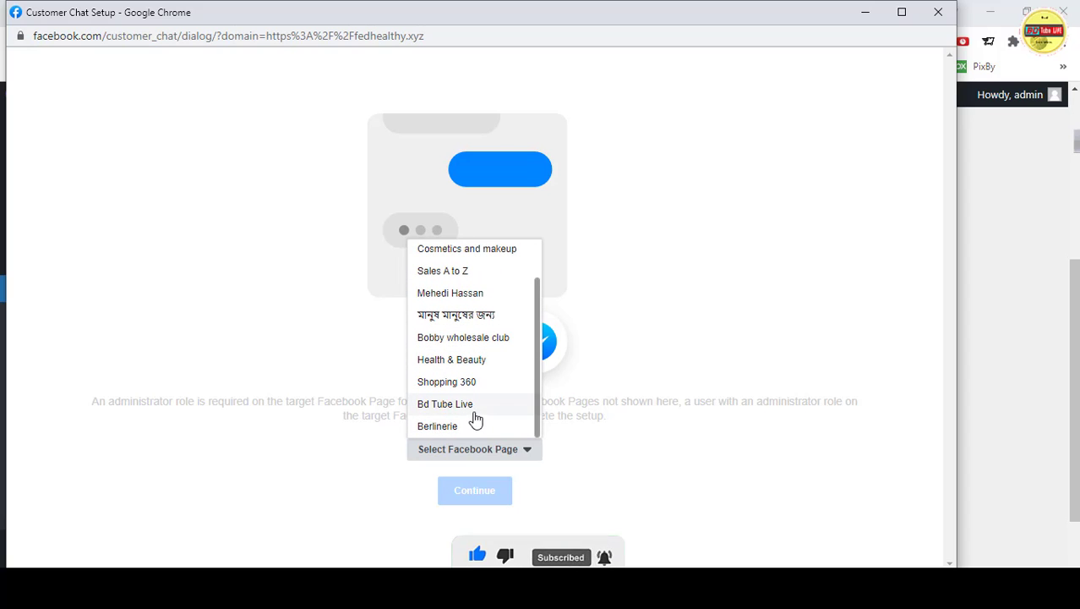
pyautogui.click(478, 405)
pyautogui.click(480, 488)
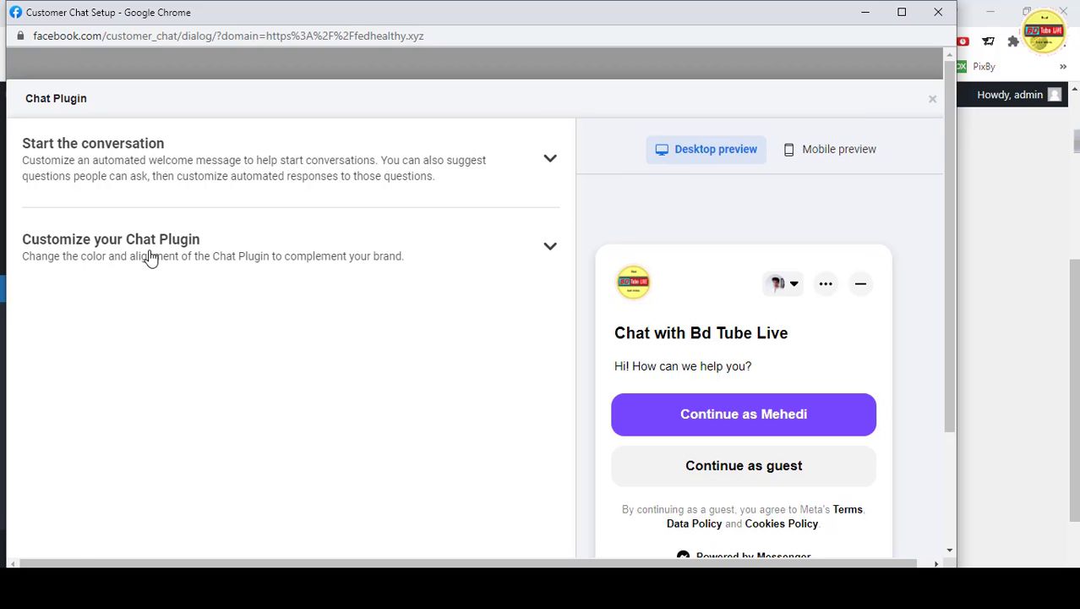
# In the Chat Plugin customisation, minimise the previewed chat window and set the chat button display to Icon and text
pyautogui.click(153, 258)
pyautogui.scroll(-5, 345, 278)
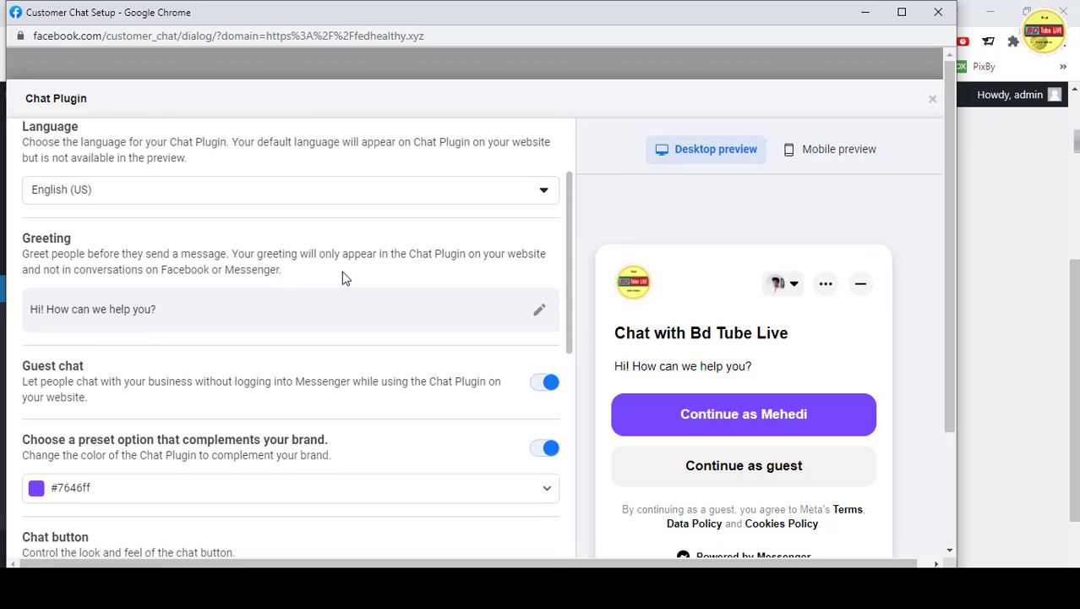
pyautogui.scroll(-1, 106, 447)
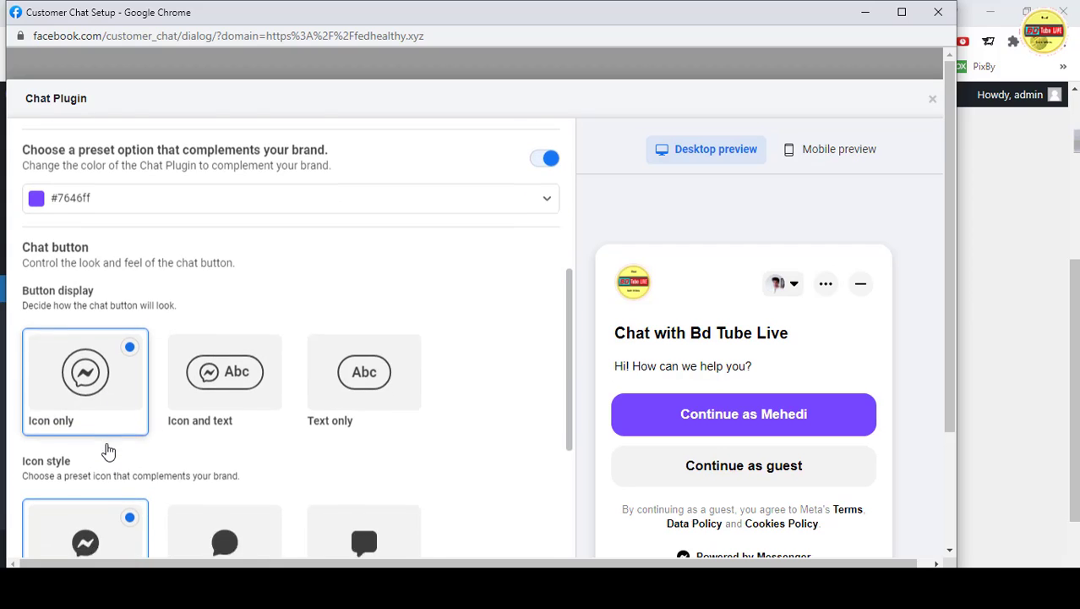
pyautogui.scroll(-1, 461, 347)
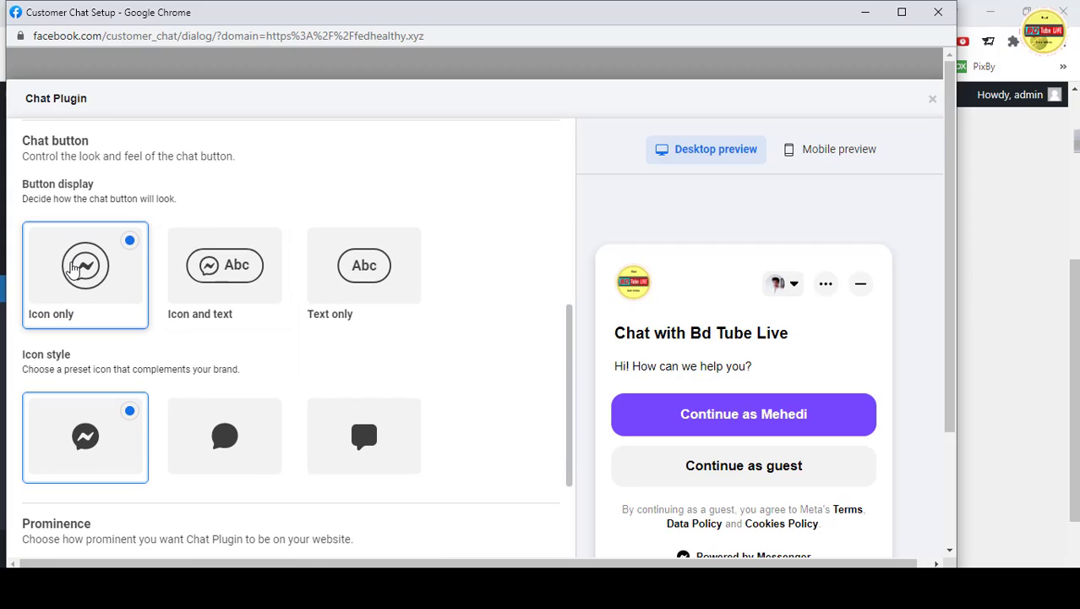
pyautogui.click(266, 270)
pyautogui.click(370, 267)
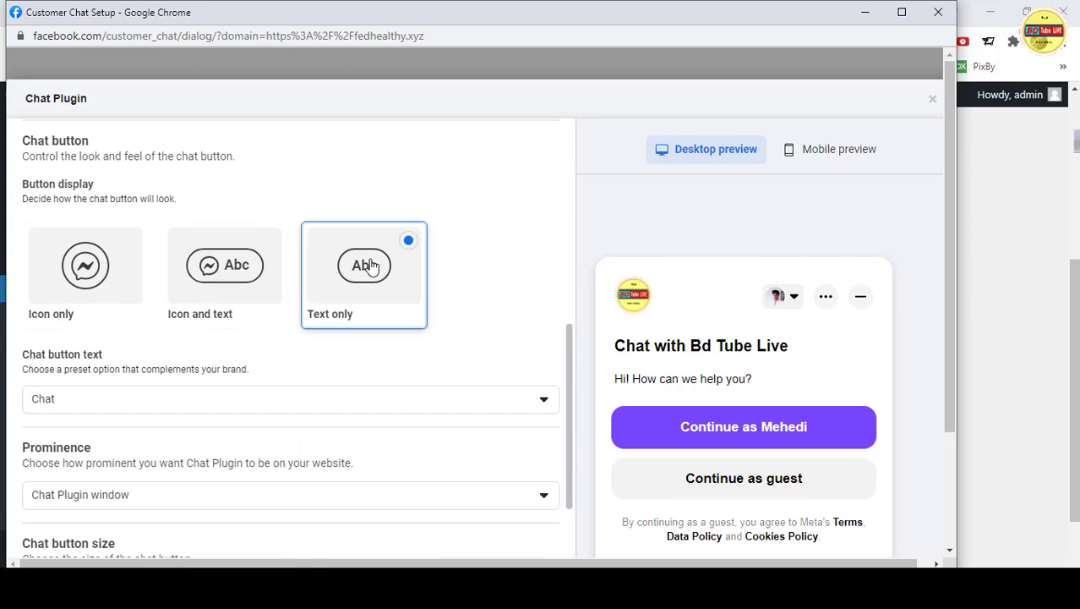
pyautogui.scroll(-3, 801, 340)
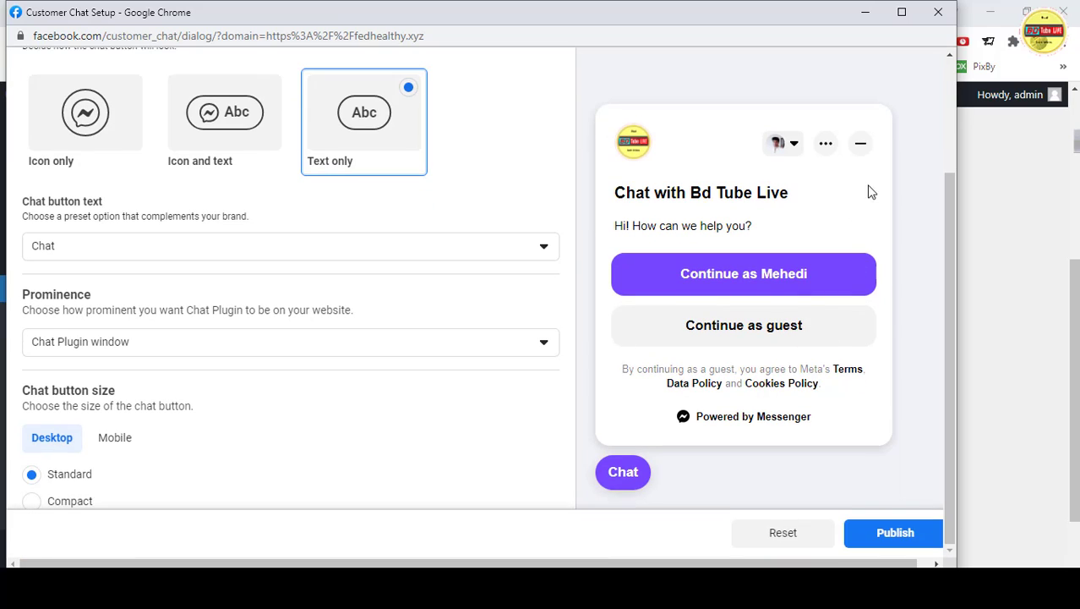
pyautogui.click(863, 142)
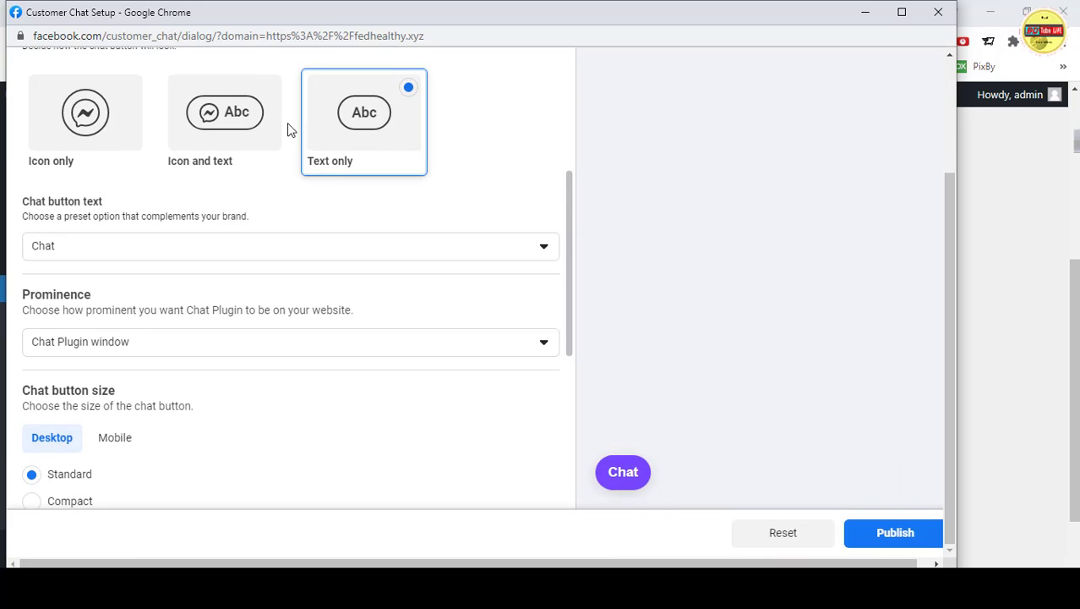
pyautogui.click(240, 127)
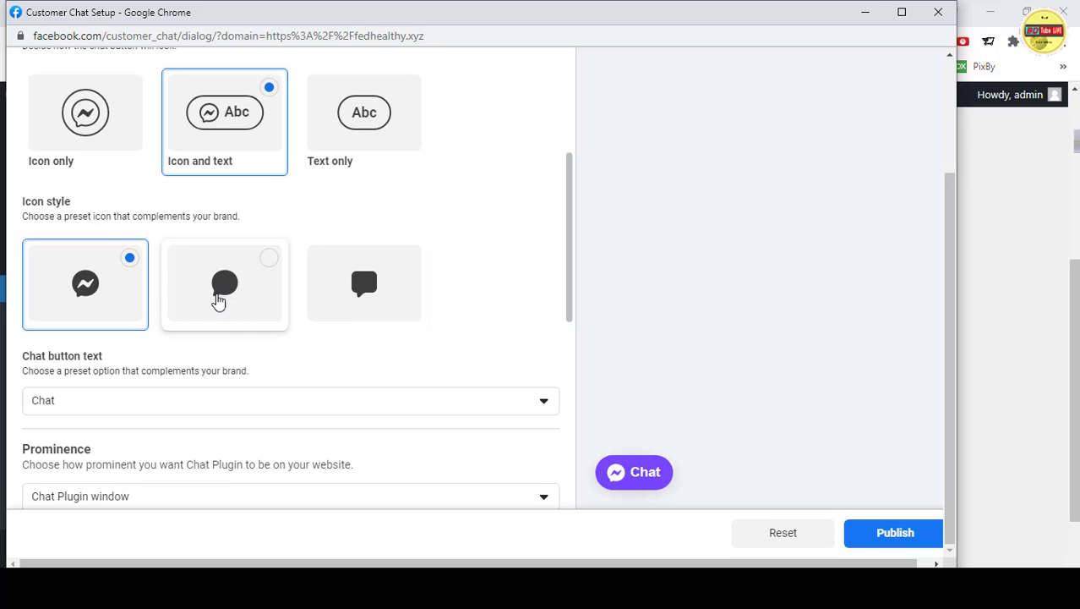
# Compare the chat button's icon styles and choose the plain round speech bubble
pyautogui.scroll(1, 282, 251)
pyautogui.scroll(-1, 381, 287)
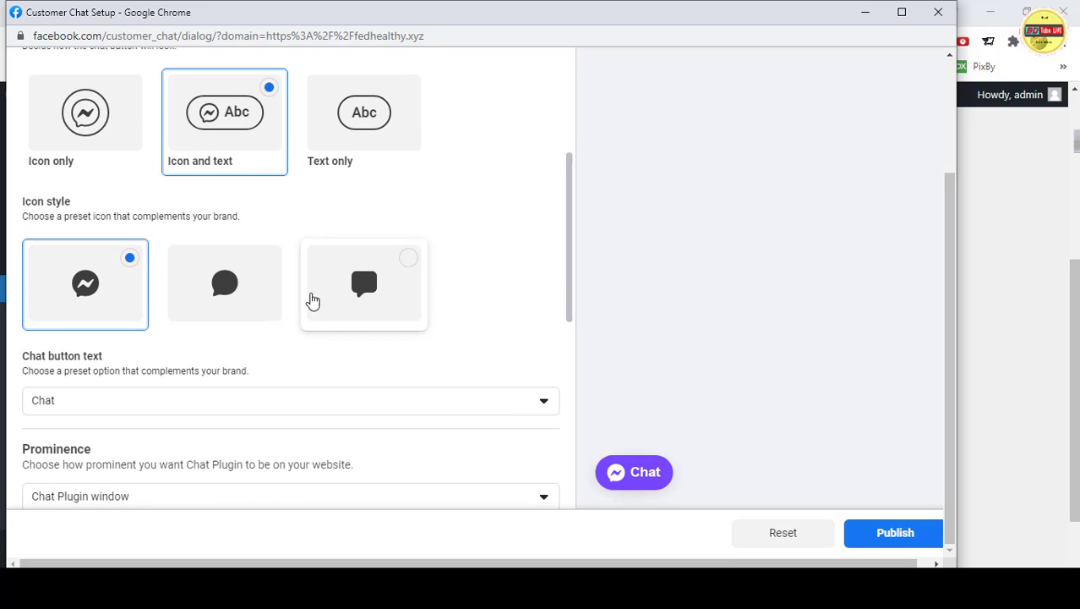
pyautogui.click(241, 289)
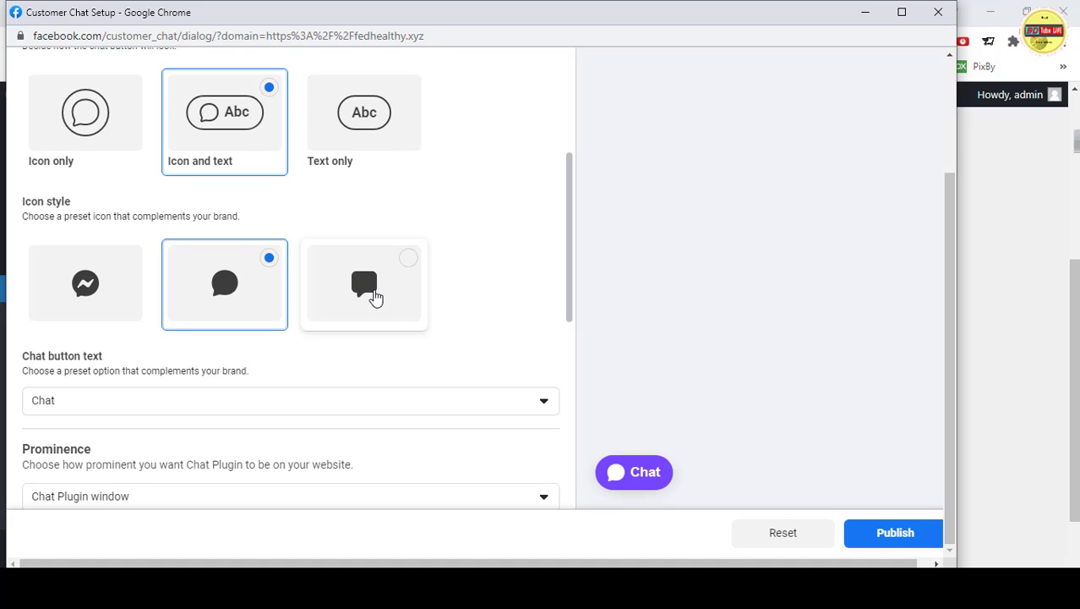
pyautogui.click(372, 296)
pyautogui.click(258, 306)
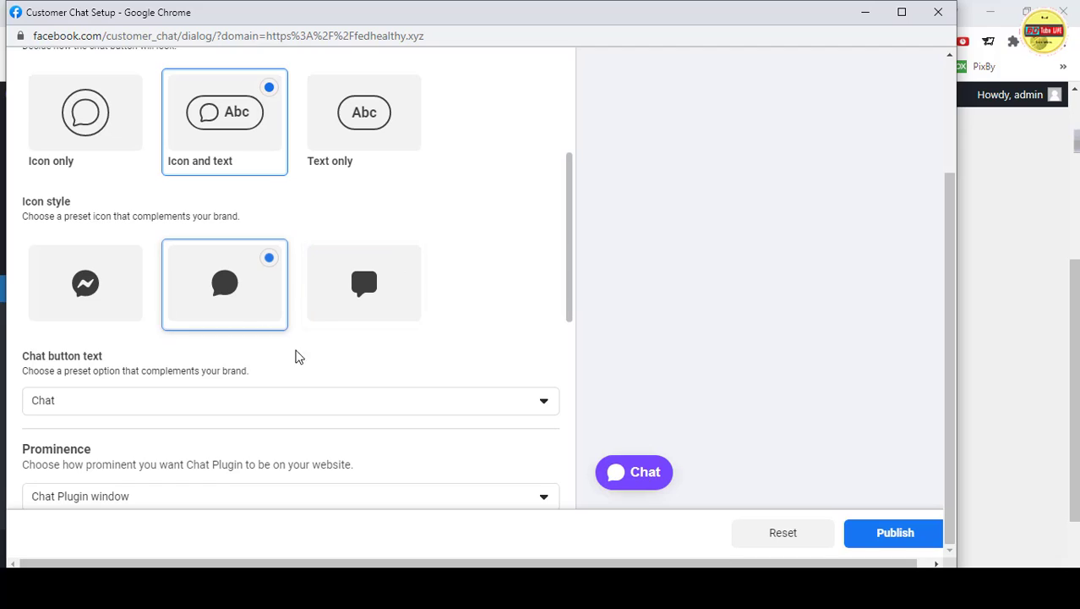
# Try "Ask us" as the chat button text, then set it to Help
pyautogui.scroll(-2, 300, 359)
pyautogui.click(157, 255)
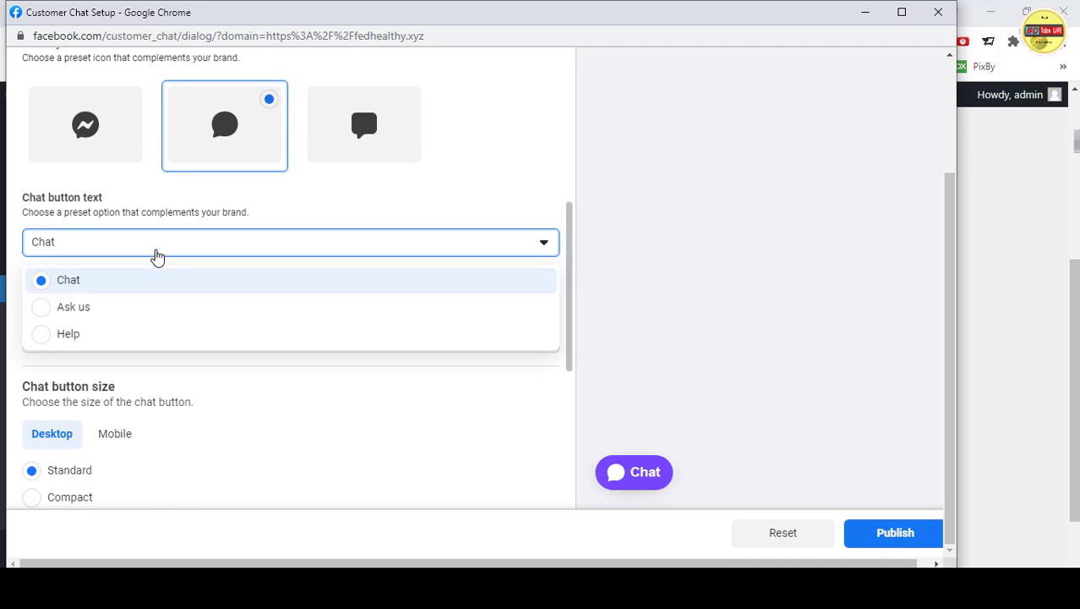
pyautogui.click(124, 317)
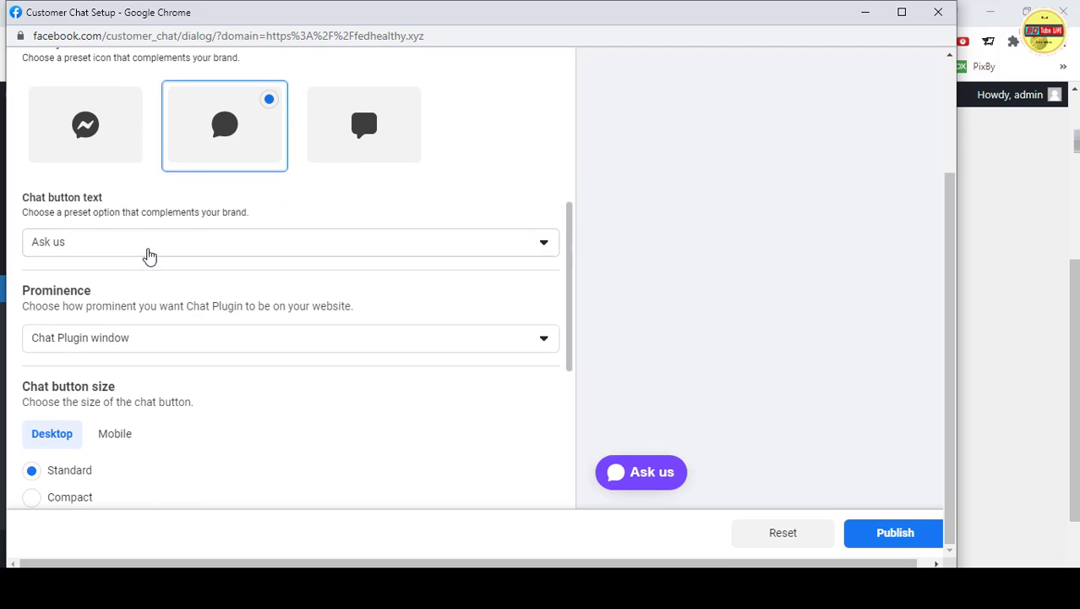
pyautogui.click(150, 248)
pyautogui.click(121, 338)
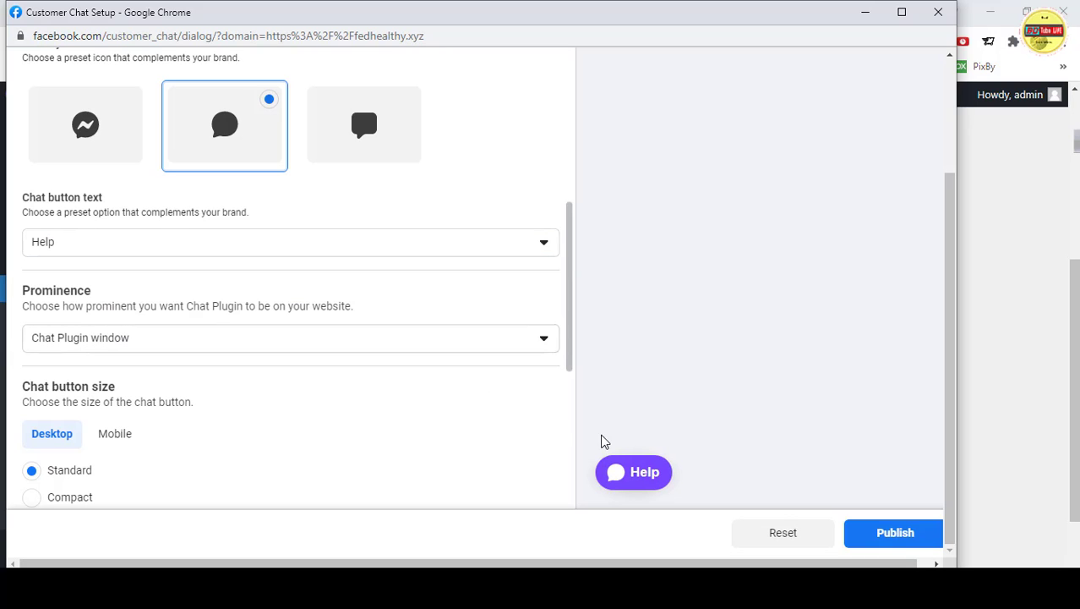
# Try the Button prominence in the mobile and desktop previews, and set the prominence to Button and greeting
pyautogui.scroll(-1, 196, 332)
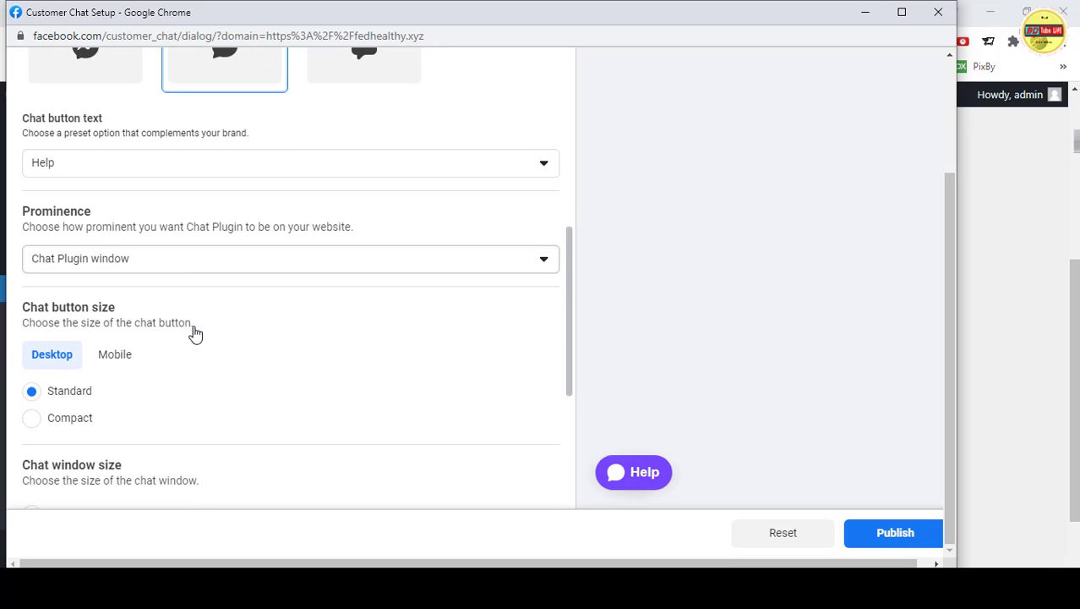
pyautogui.click(181, 264)
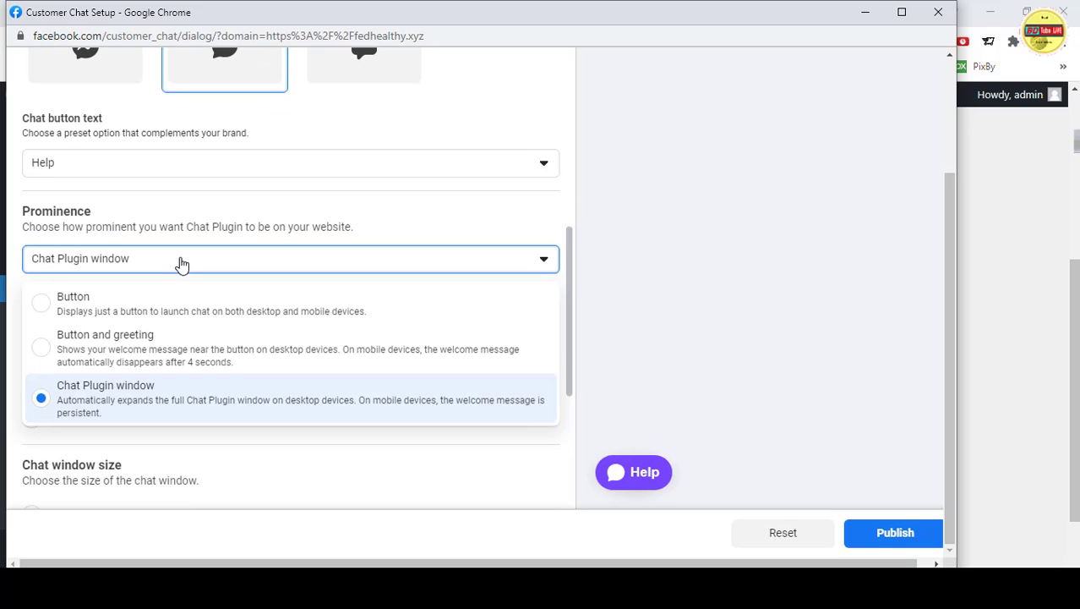
pyautogui.click(147, 315)
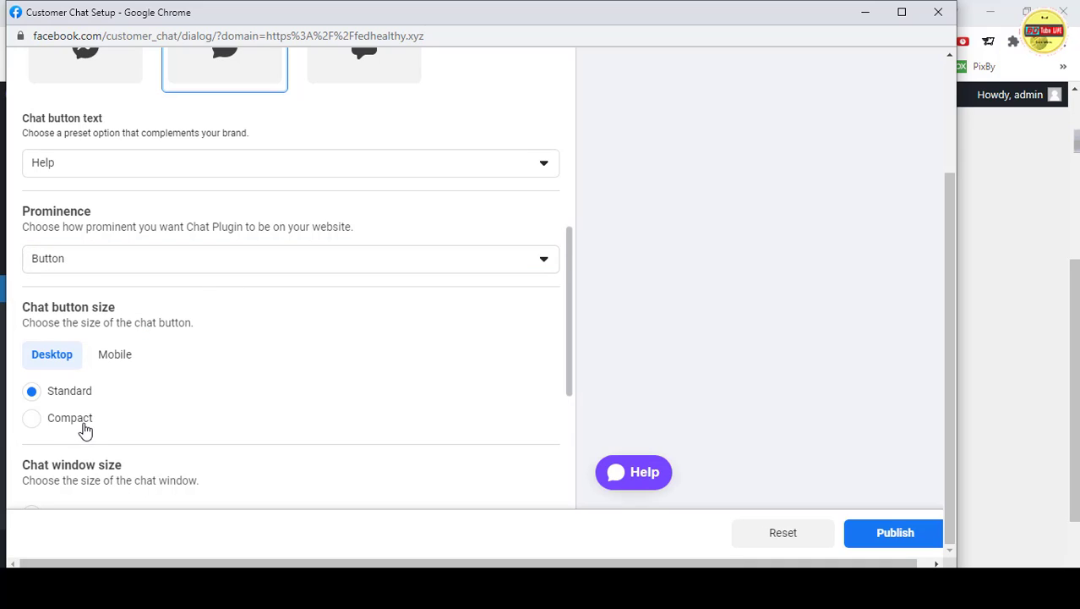
pyautogui.click(121, 361)
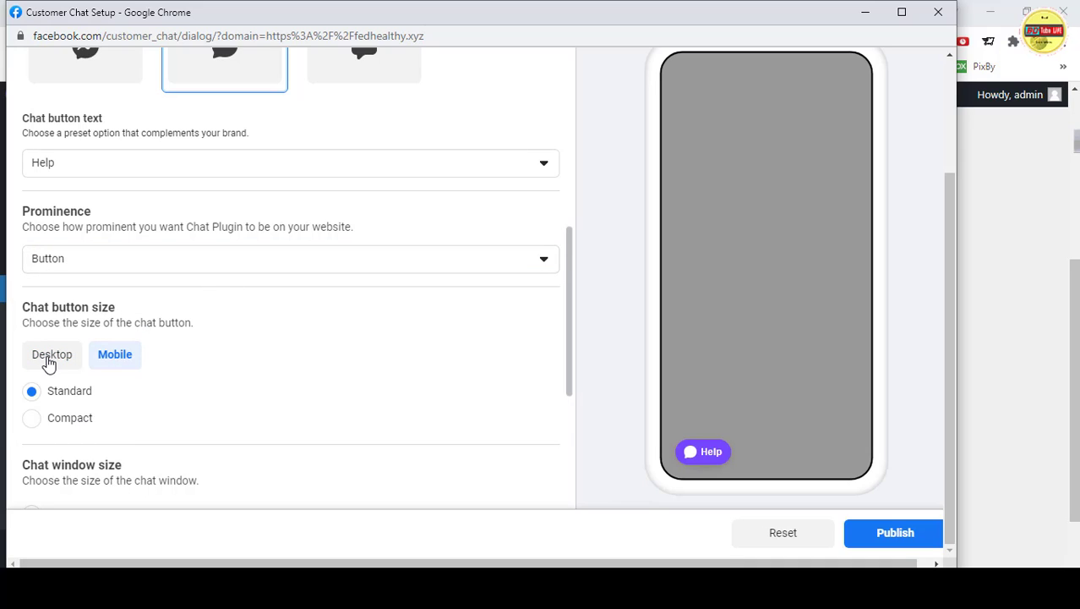
pyautogui.click(49, 361)
pyautogui.click(175, 267)
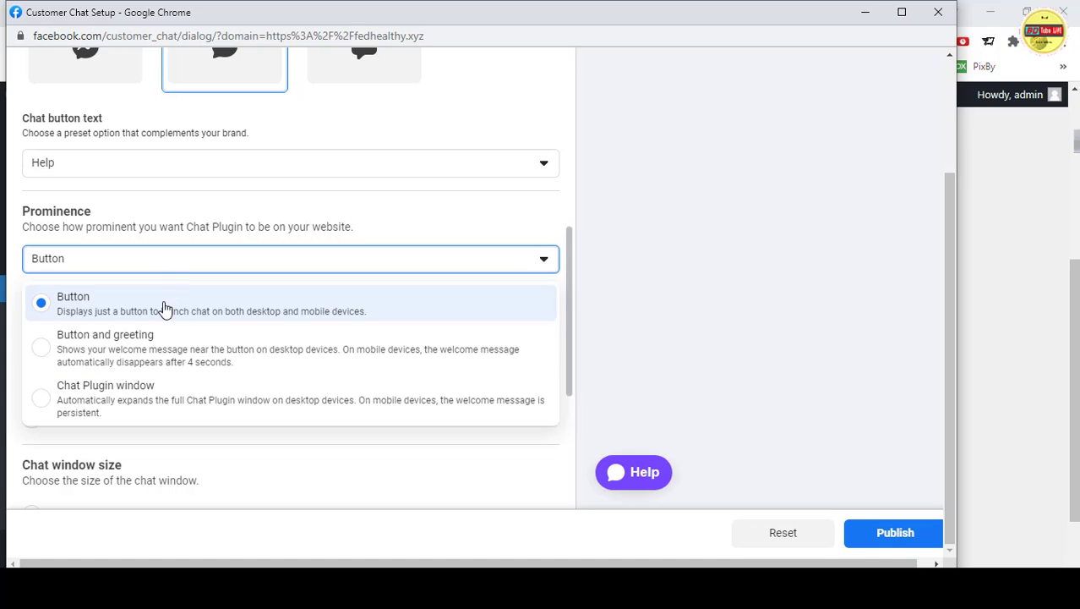
pyautogui.click(178, 351)
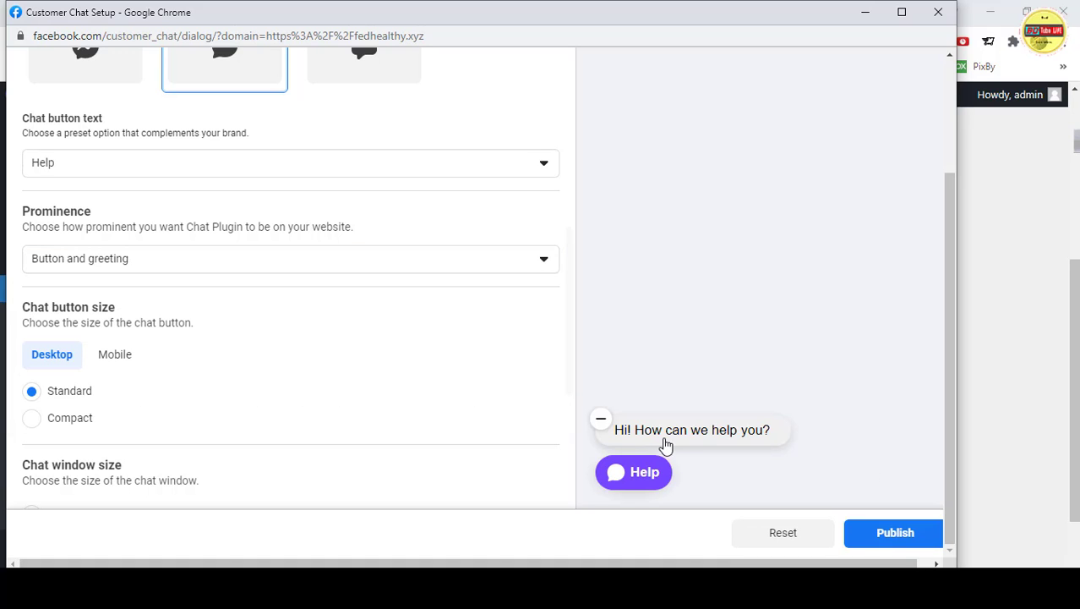
# Try the Compact chat window size and set it back to Standard
pyautogui.scroll(-1, 389, 385)
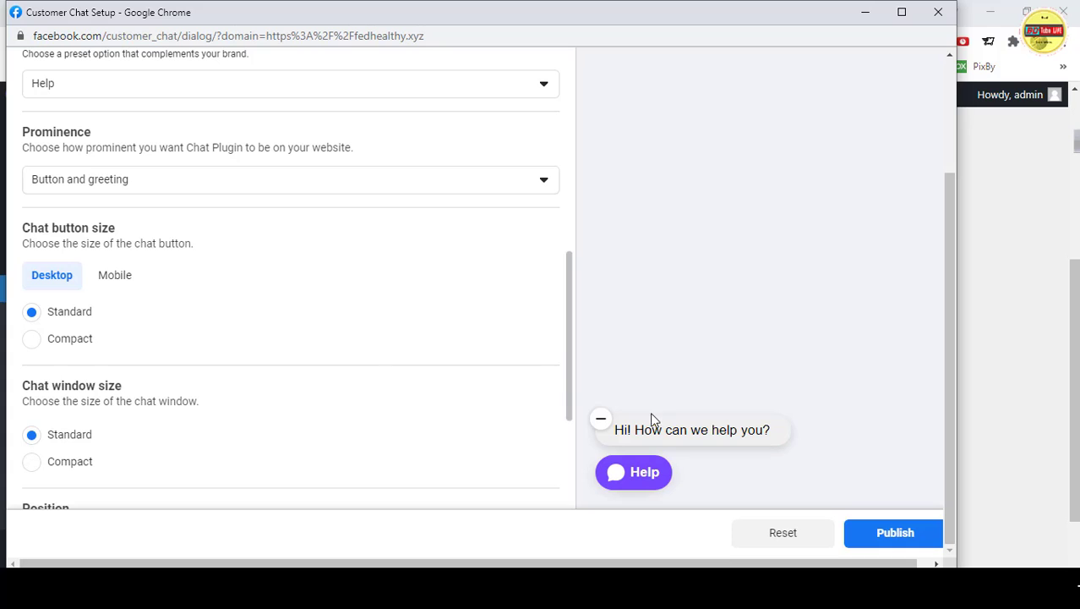
pyautogui.scroll(-3, 164, 379)
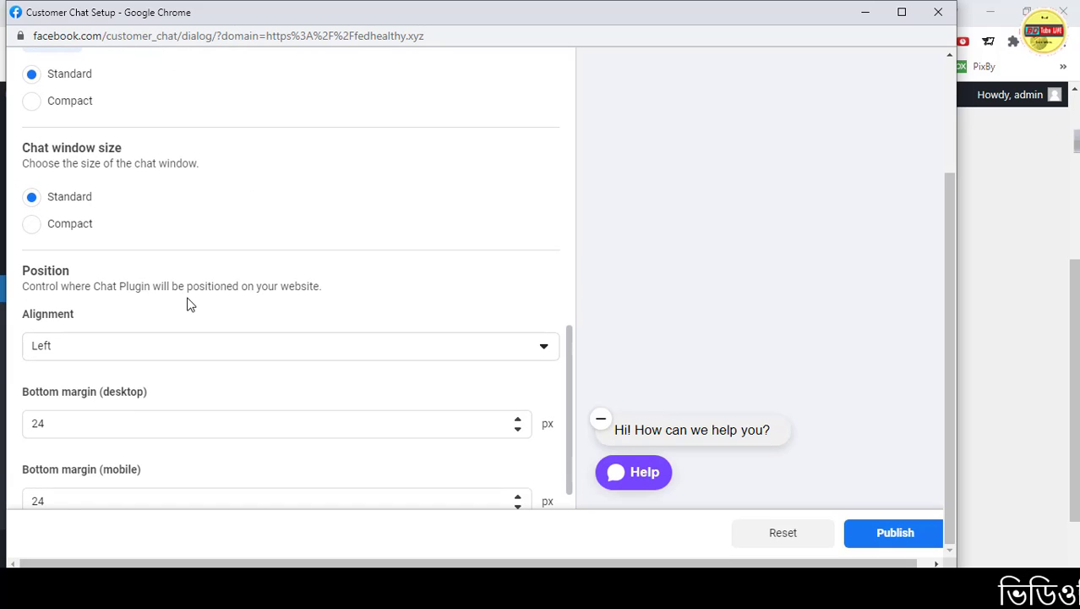
pyautogui.click(57, 228)
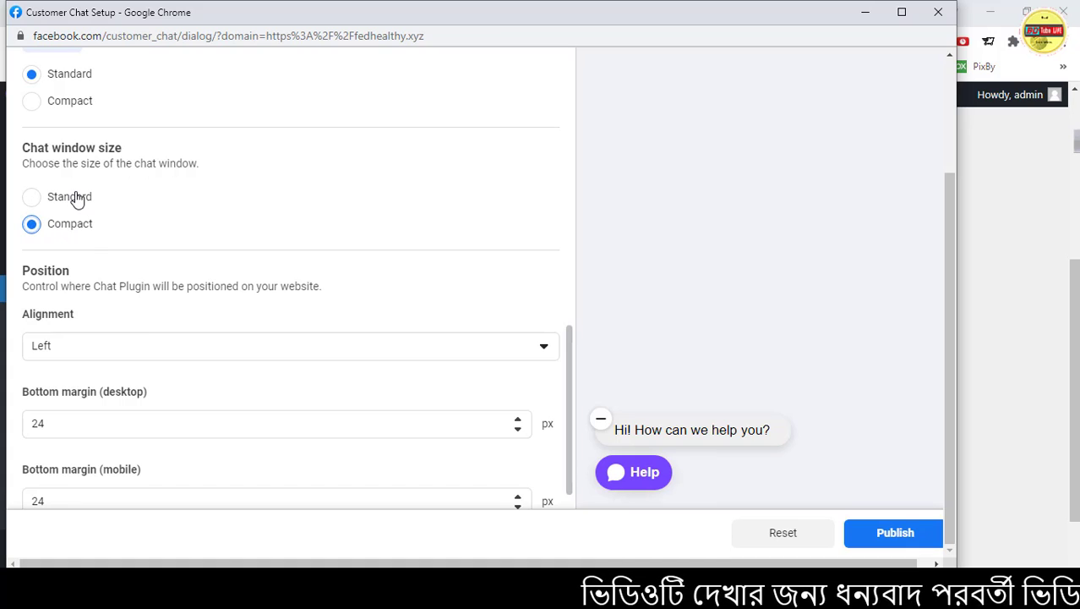
pyautogui.click(76, 198)
pyautogui.click(77, 229)
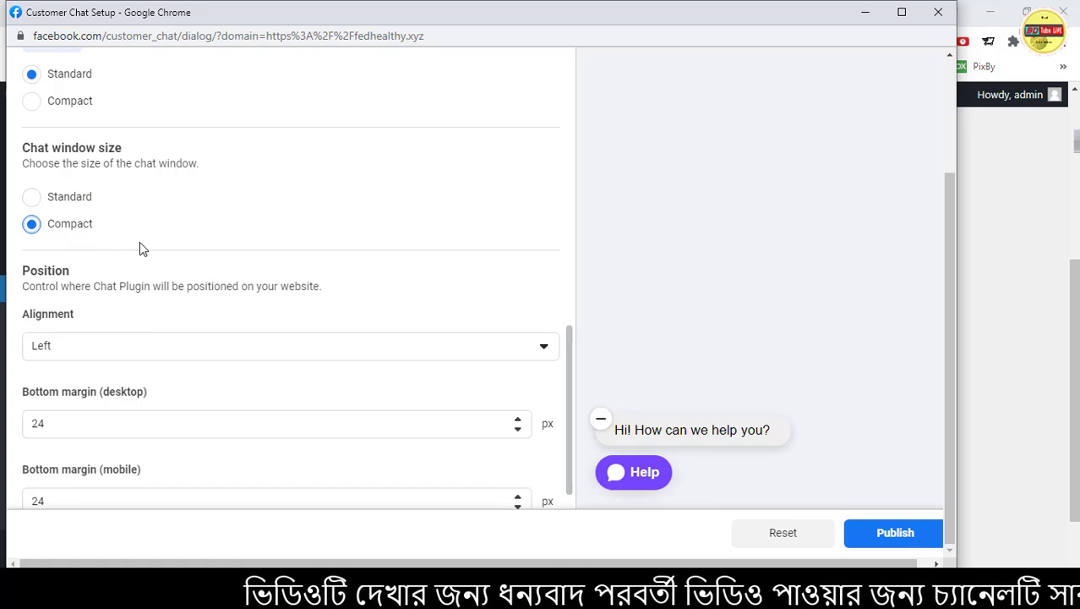
pyautogui.click(87, 201)
pyautogui.scroll(-1, 169, 220)
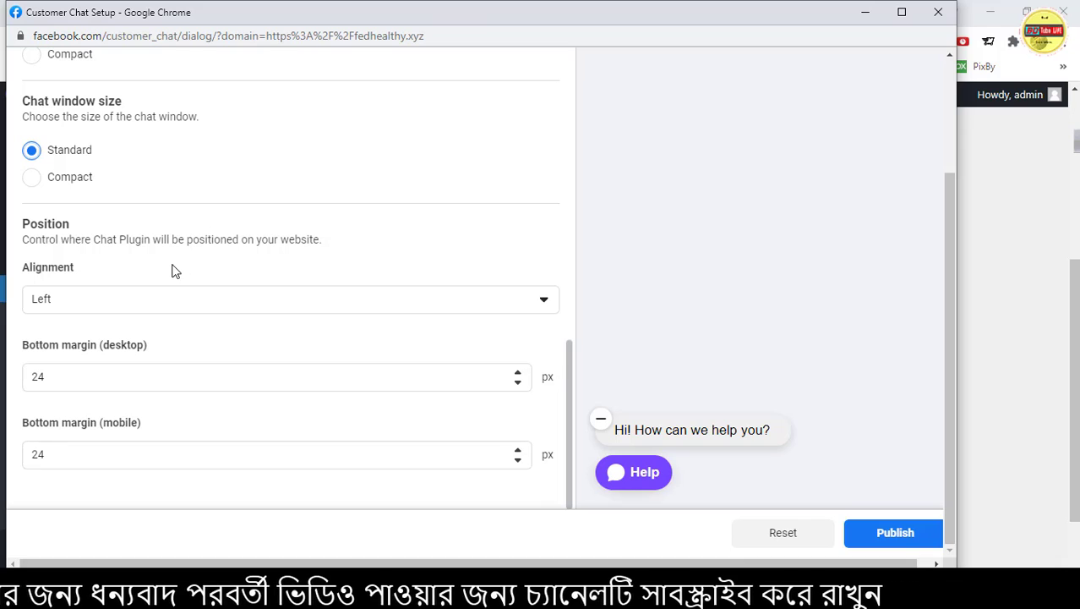
# Align the chat plugin to the right of the website and set its desktop bottom margin to 20 px
pyautogui.click(139, 308)
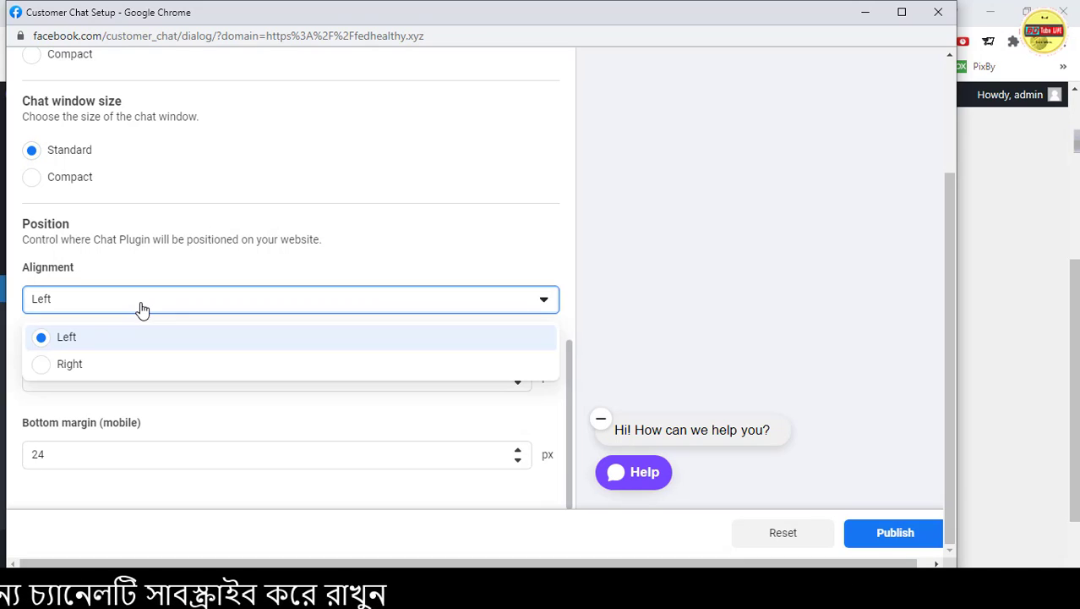
pyautogui.click(122, 365)
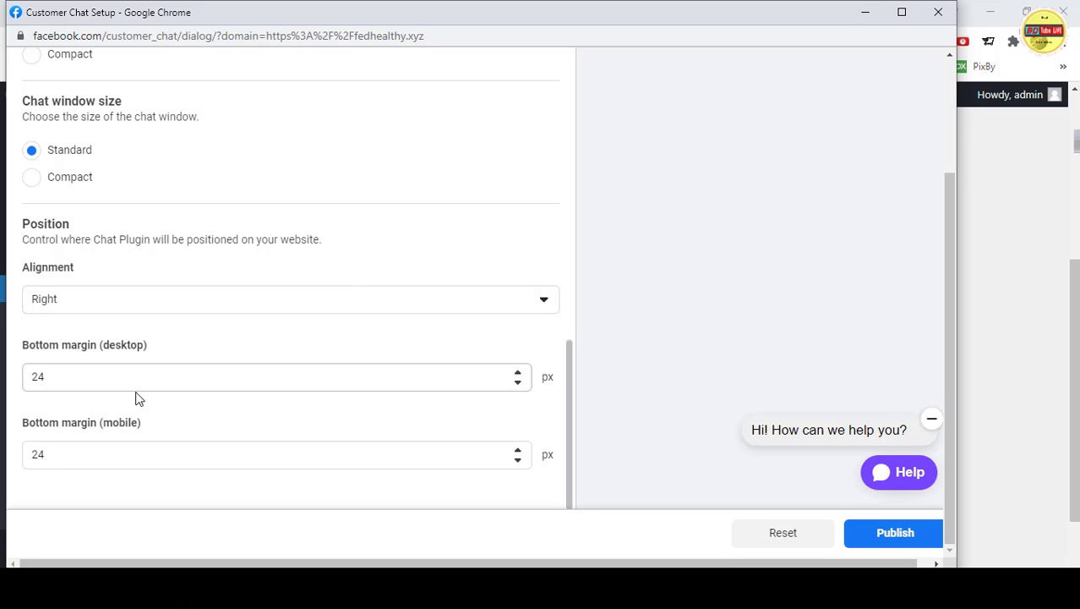
pyautogui.click(51, 375)
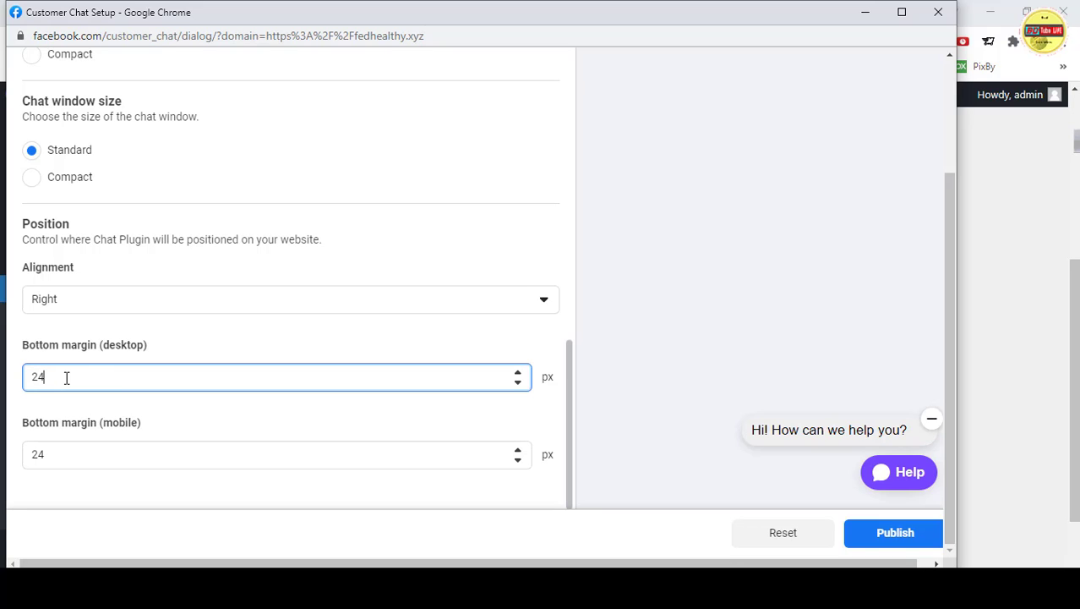
pyautogui.press('BackSpace')
pyautogui.write('0')
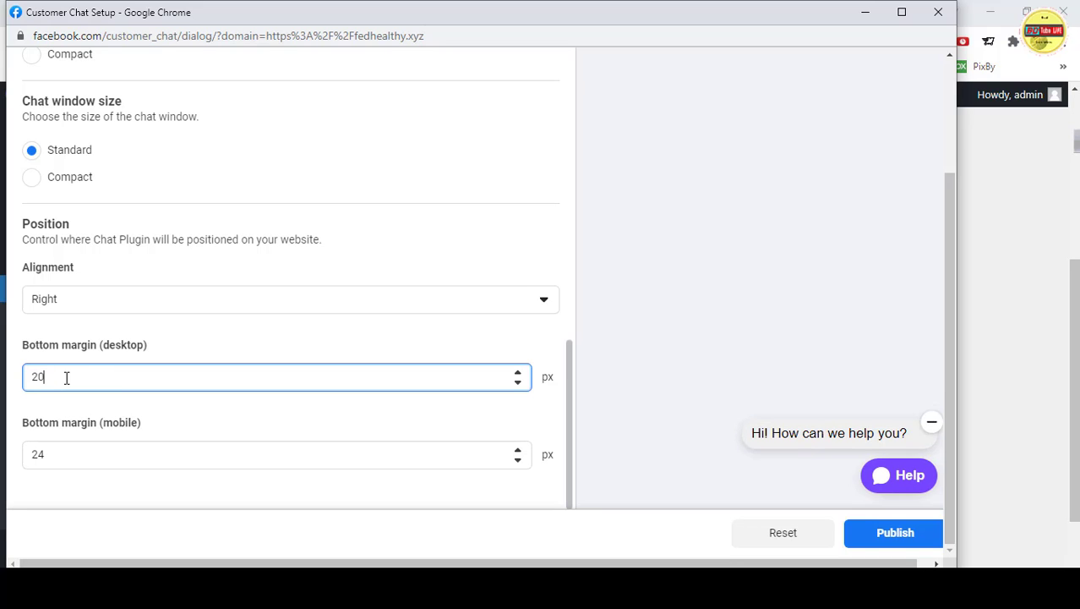
# Set the chat plugin's mobile bottom margin to 18 px
pyautogui.click(93, 449)
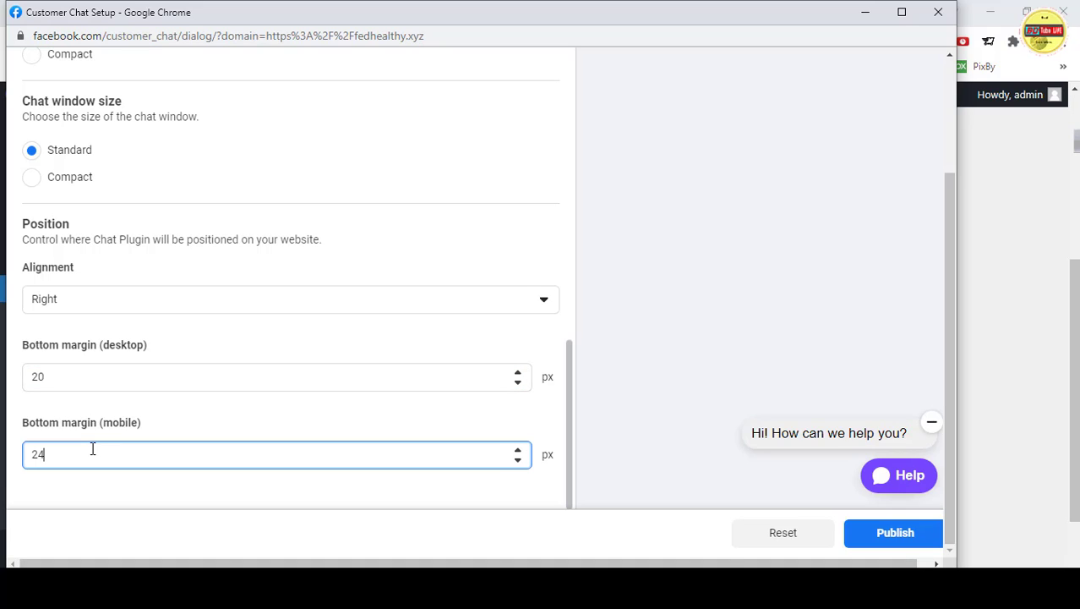
pyautogui.press('BackSpace')
pyautogui.press('BackSpace')
pyautogui.write('18')
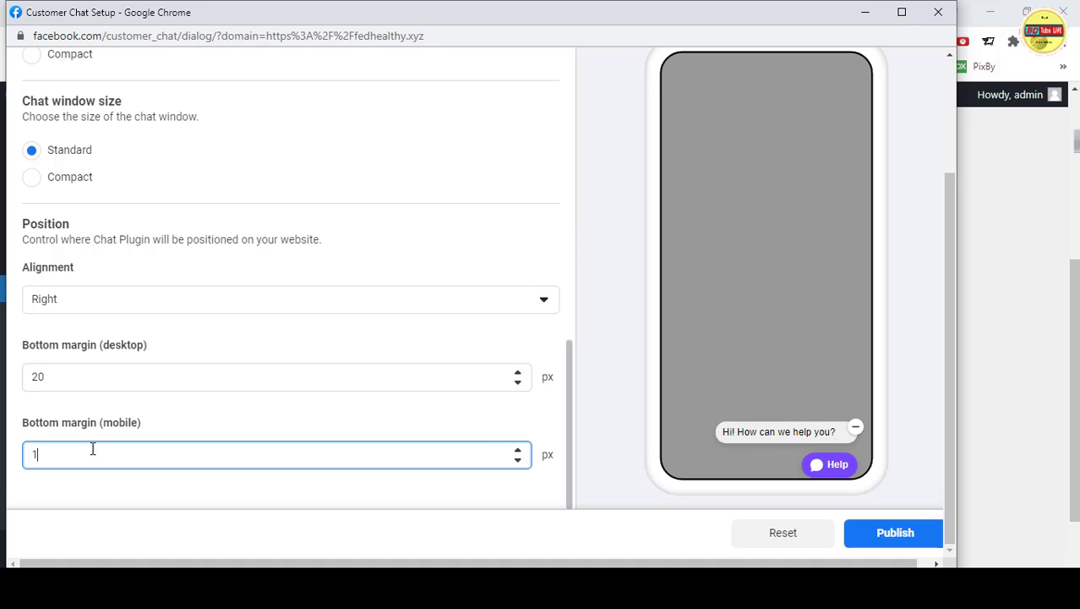
pyautogui.click(190, 382)
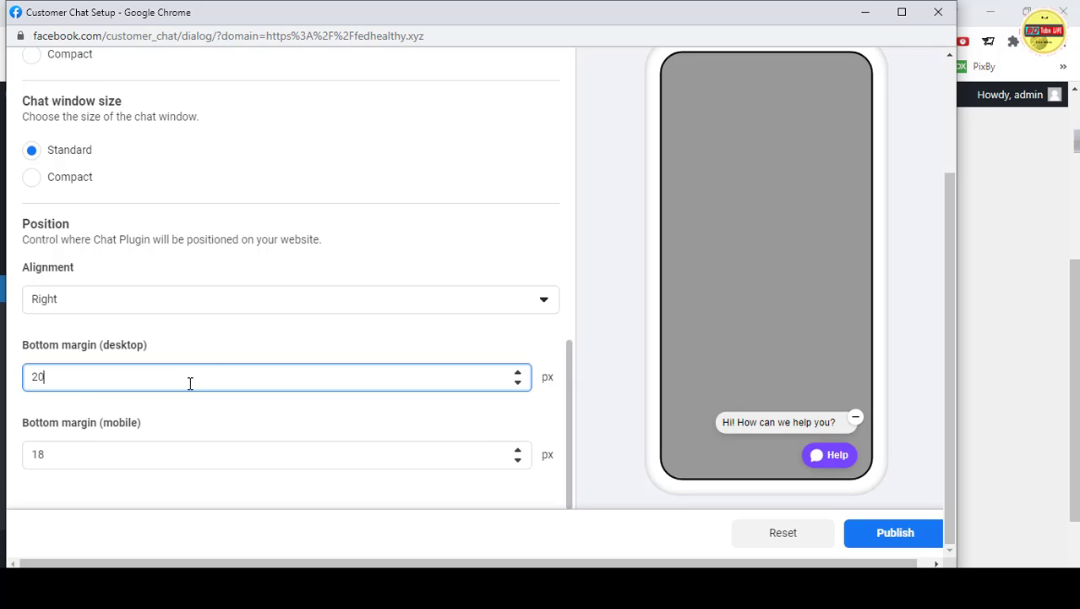
pyautogui.click(212, 311)
pyautogui.click(212, 311)
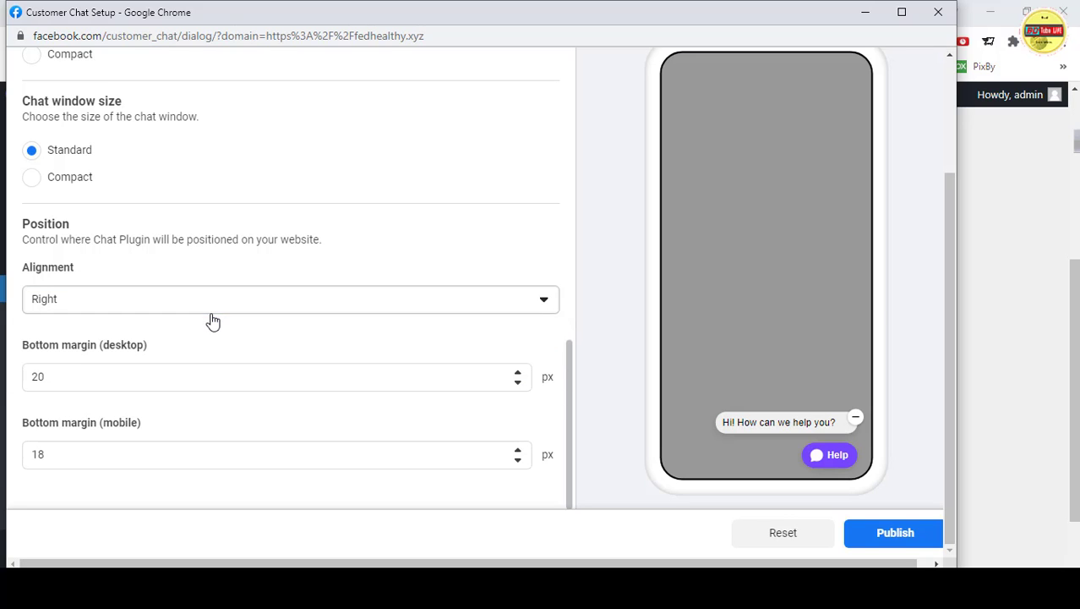
# Change the Chat Plugin's brand color to the preset red #fa3c4c
pyautogui.scroll(5, 203, 296)
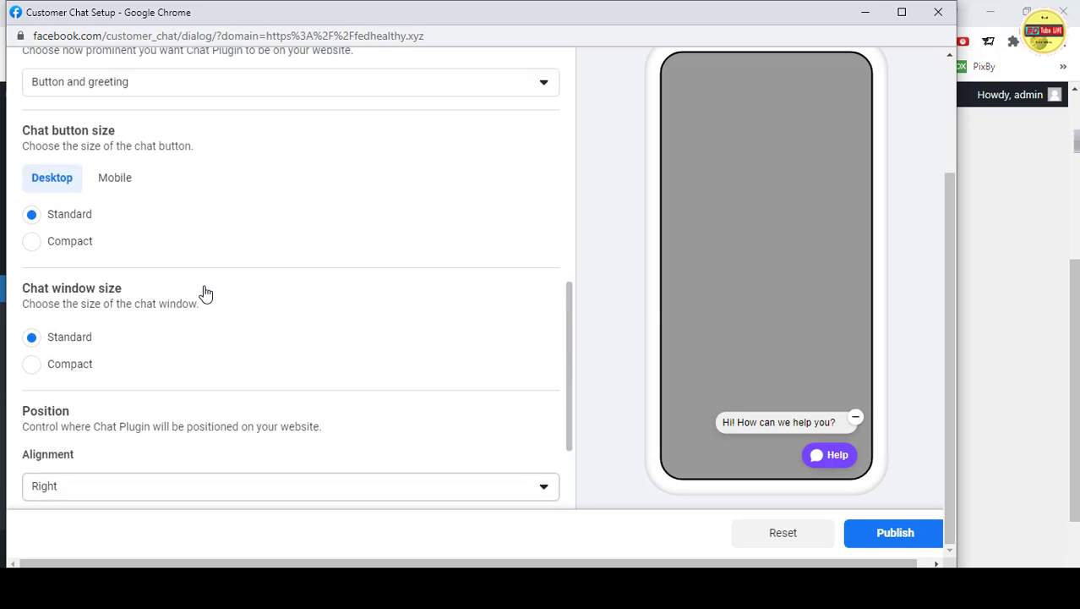
pyautogui.scroll(6, 205, 293)
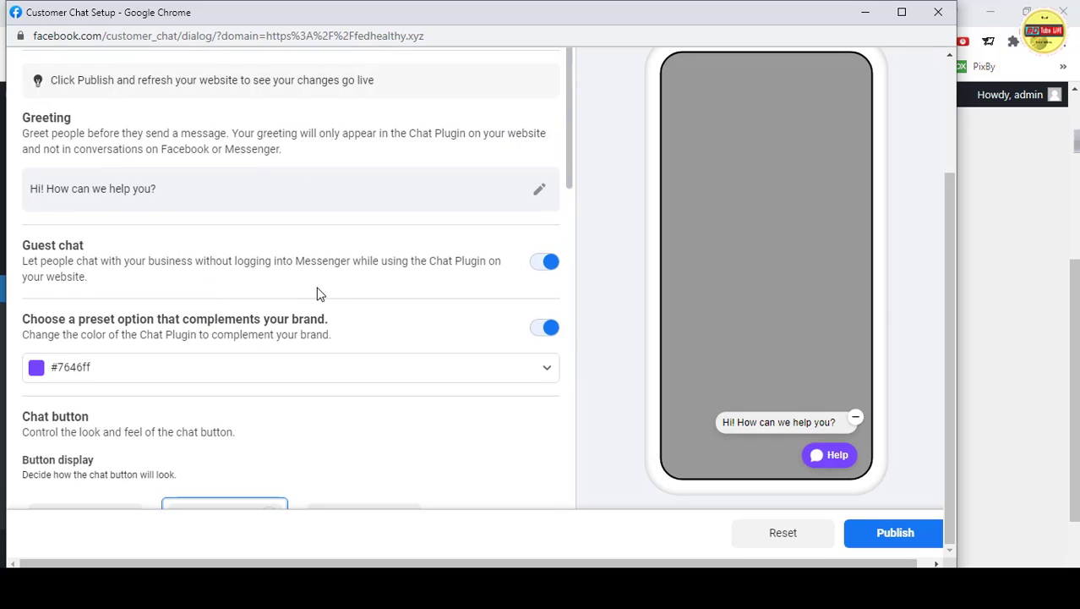
pyautogui.click(86, 288)
pyautogui.scroll(-2, 187, 325)
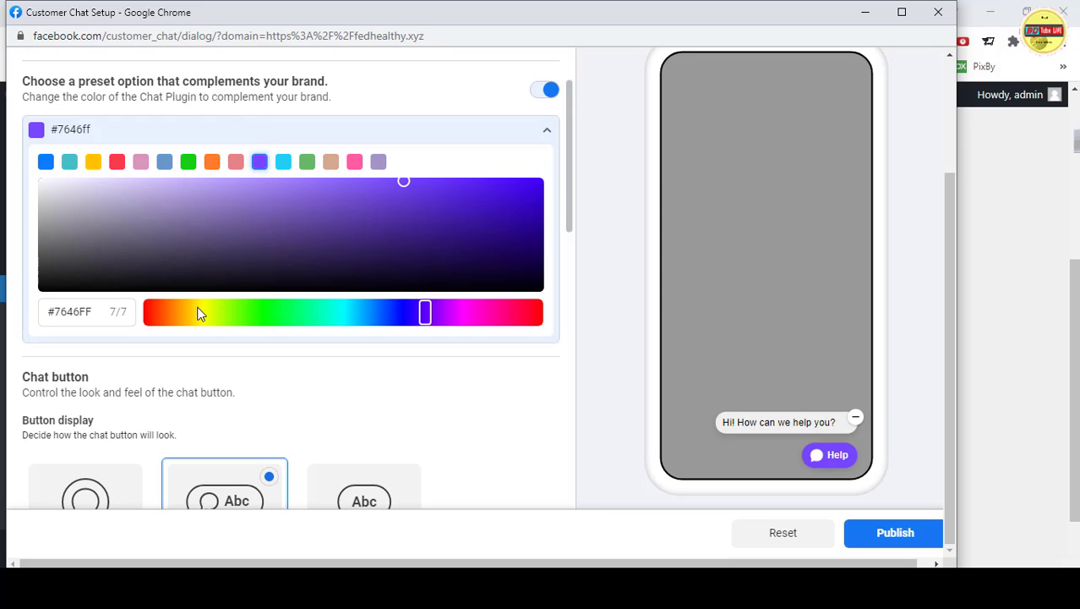
pyautogui.click(118, 162)
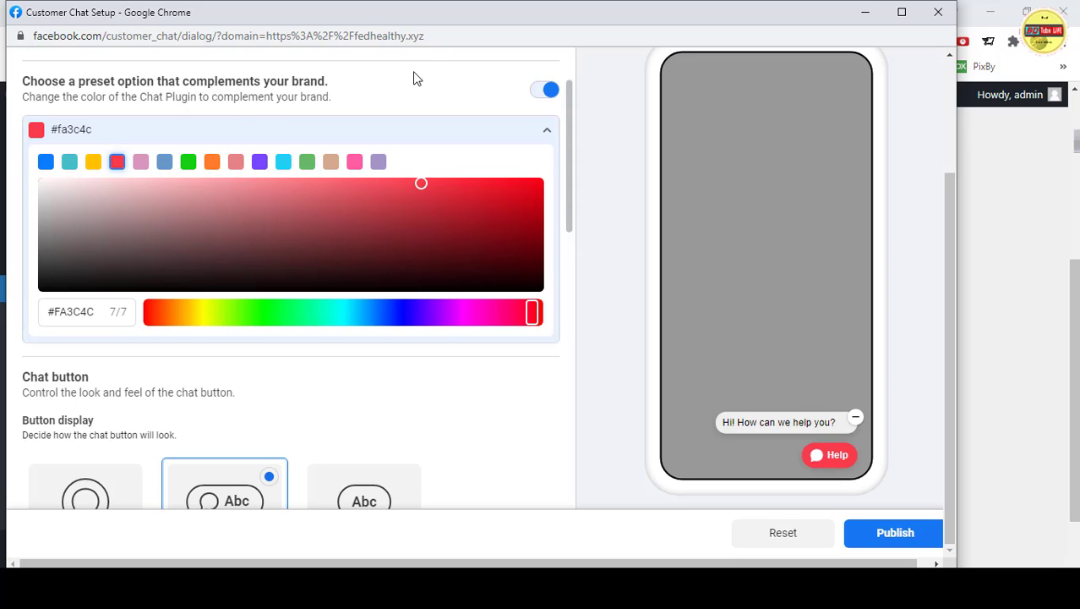
# Review the Guest chat setting and the greeting text, leaving both unchanged
pyautogui.scroll(3, 330, 185)
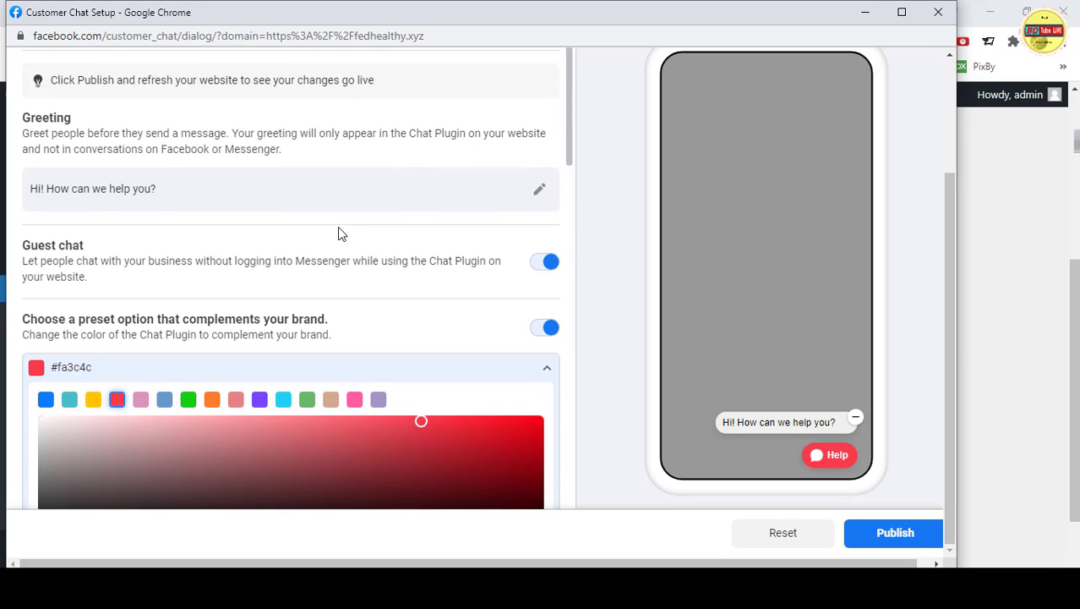
pyautogui.click(548, 266)
pyautogui.scroll(2, 314, 242)
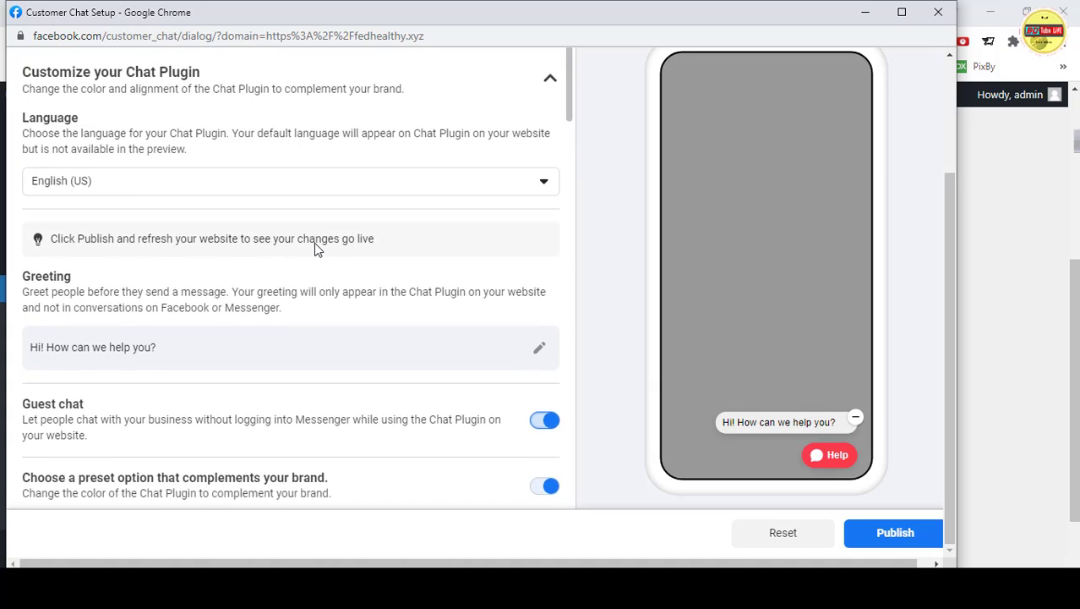
pyautogui.scroll(1, 317, 328)
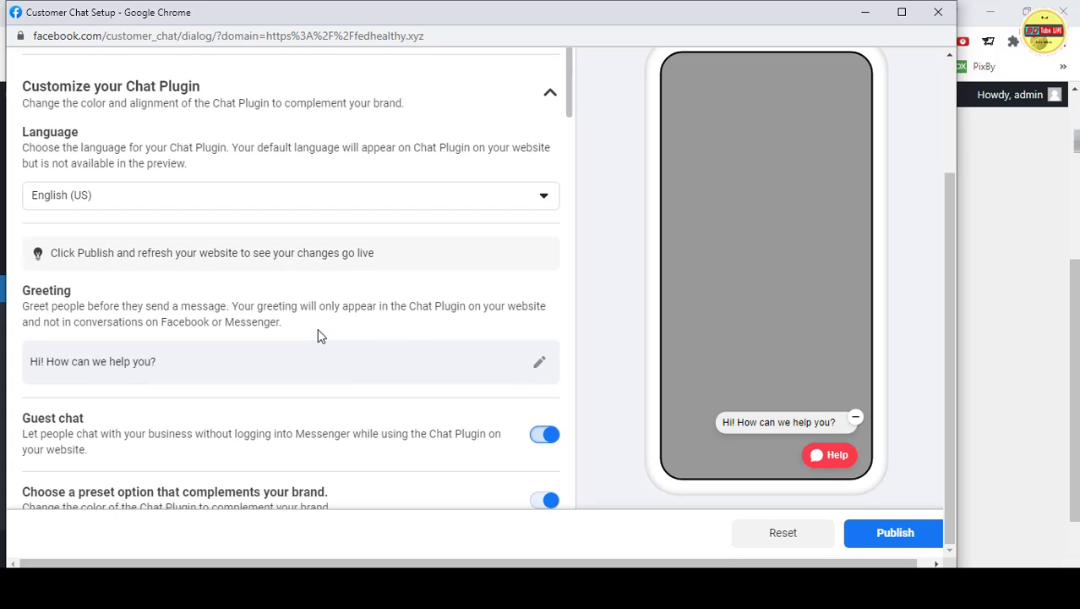
pyautogui.click(539, 362)
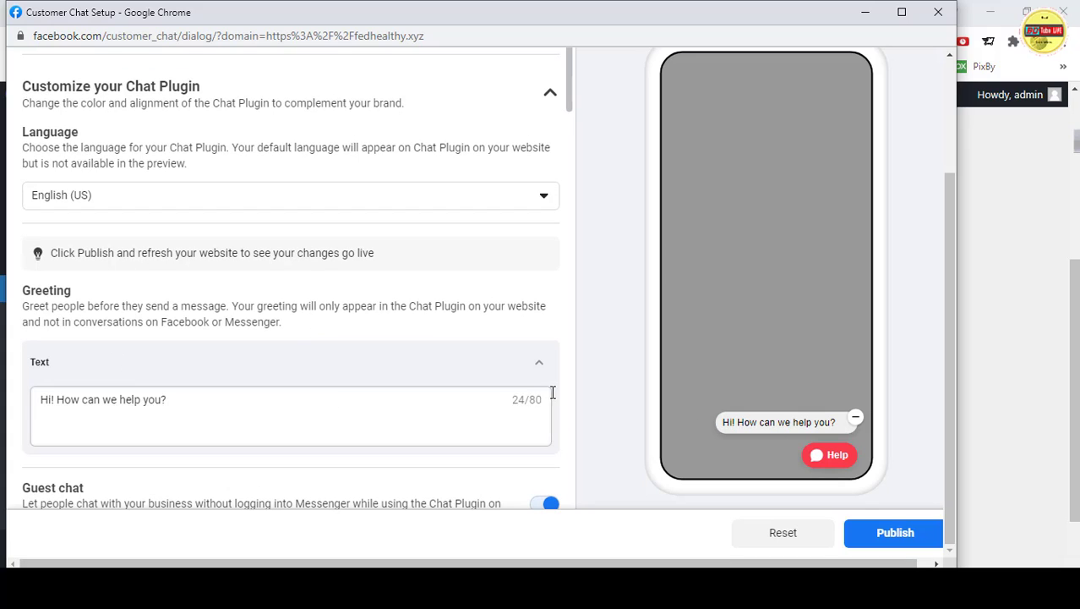
pyautogui.click(541, 365)
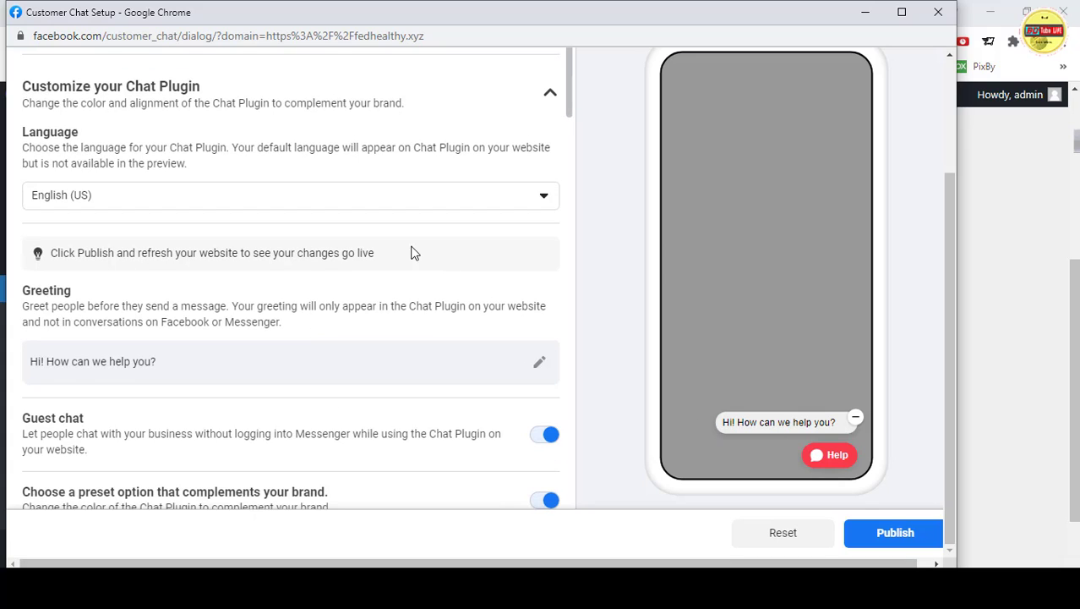
# Publish the Chat Plugin changes and reload the fedhealthy.xyz home page
pyautogui.click(885, 534)
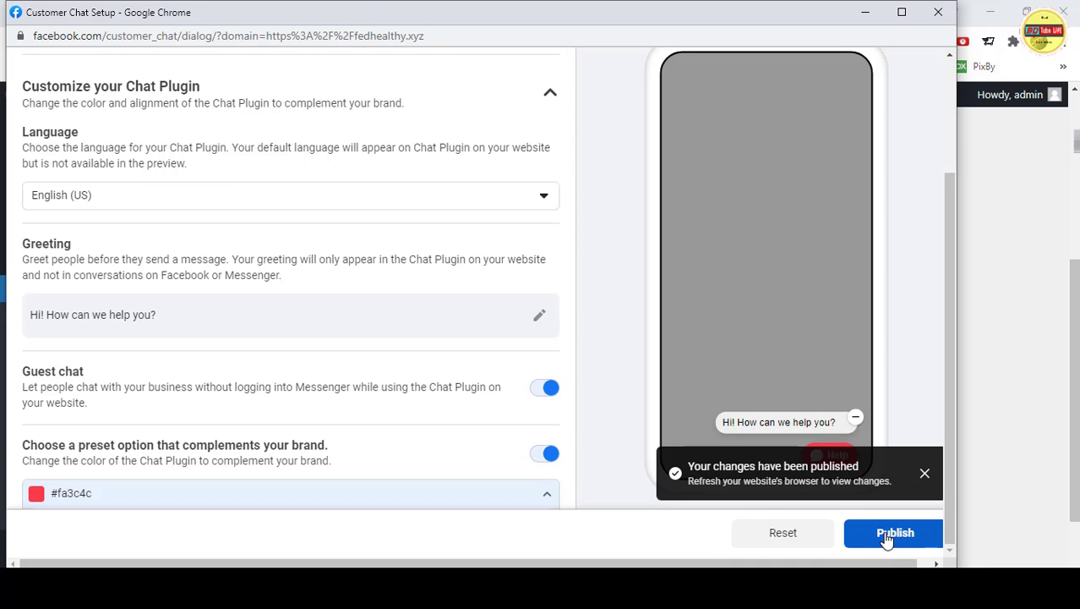
pyautogui.click(893, 534)
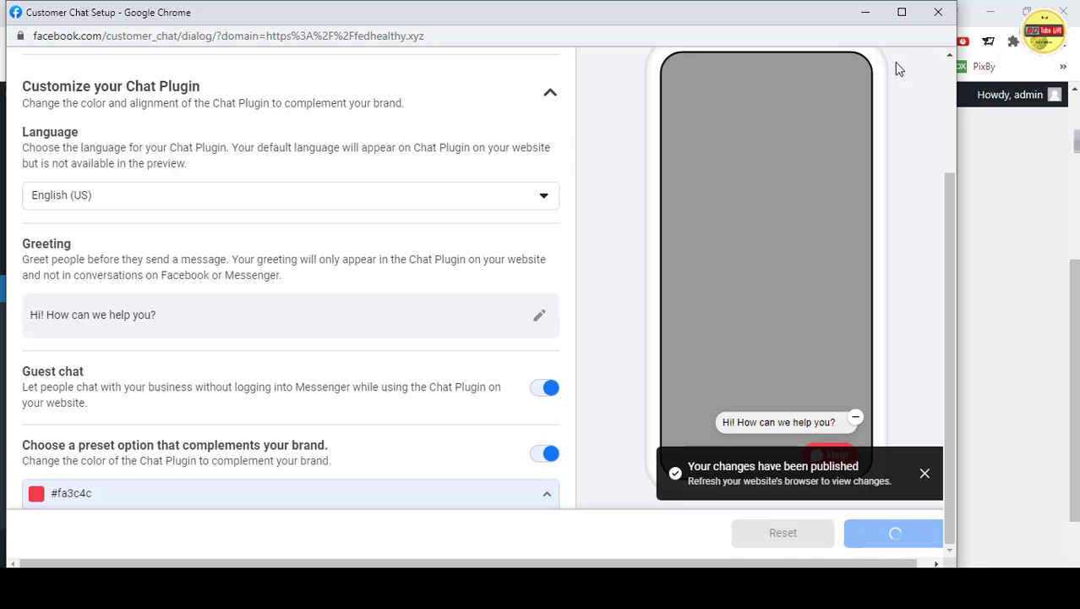
pyautogui.click(864, 14)
pyautogui.click(741, 14)
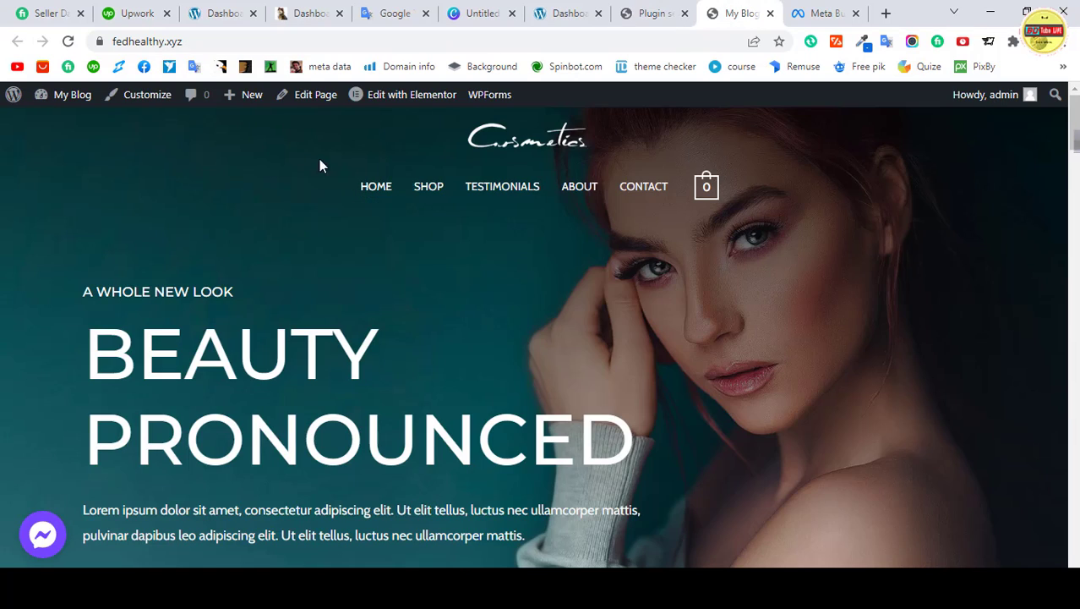
pyautogui.click(70, 41)
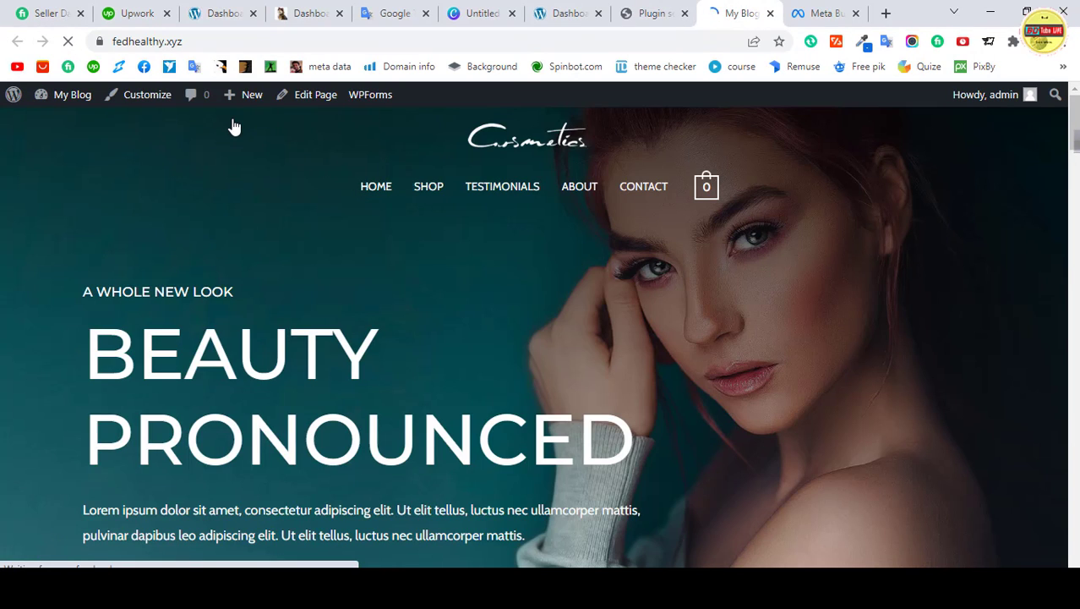
# Look through the reloaded home page and open the chat window from its Help button
pyautogui.scroll(-1, 450, 267)
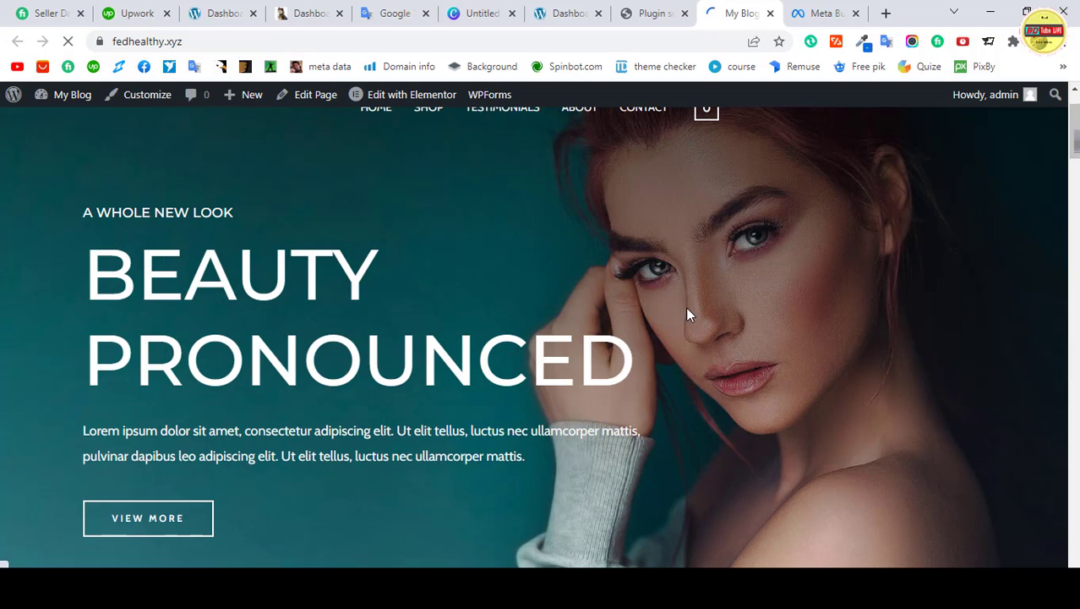
pyautogui.scroll(-8, 675, 287)
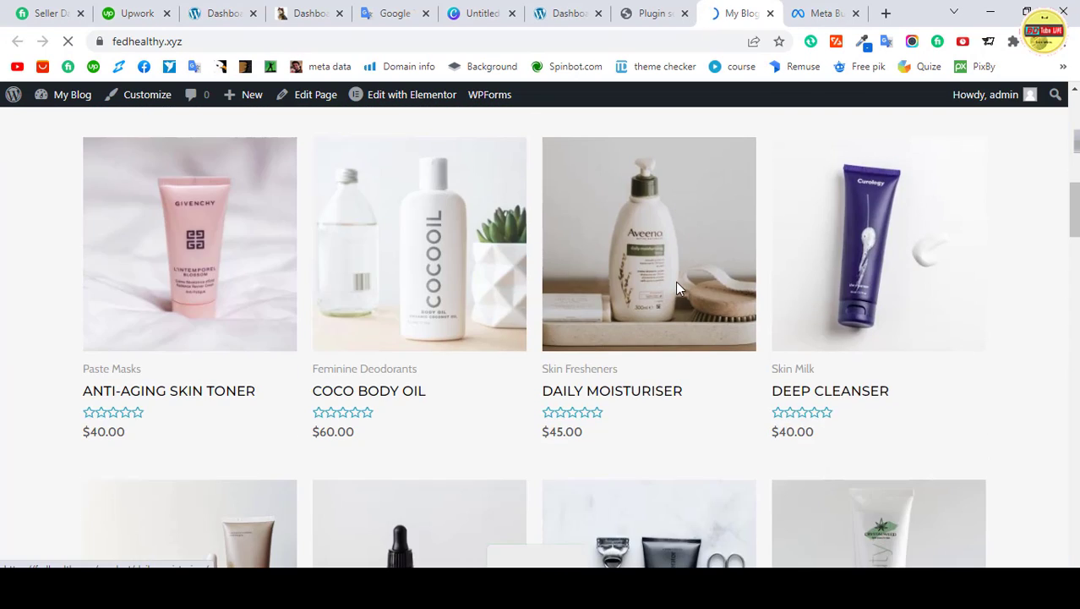
pyautogui.scroll(5, 675, 287)
pyautogui.scroll(4, 677, 290)
pyautogui.scroll(-12, 677, 289)
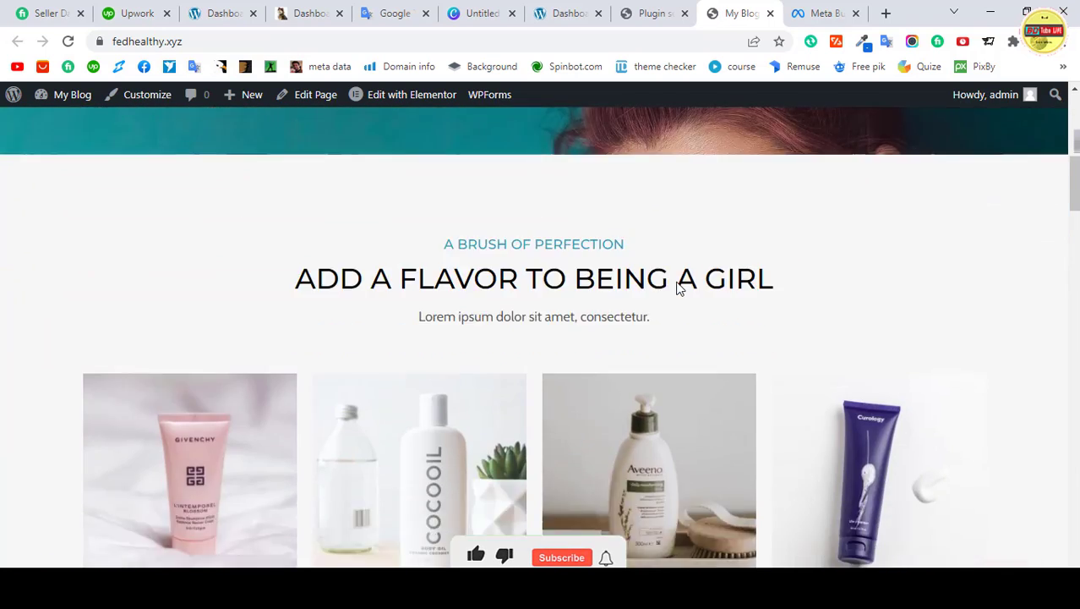
pyautogui.scroll(-4, 676, 289)
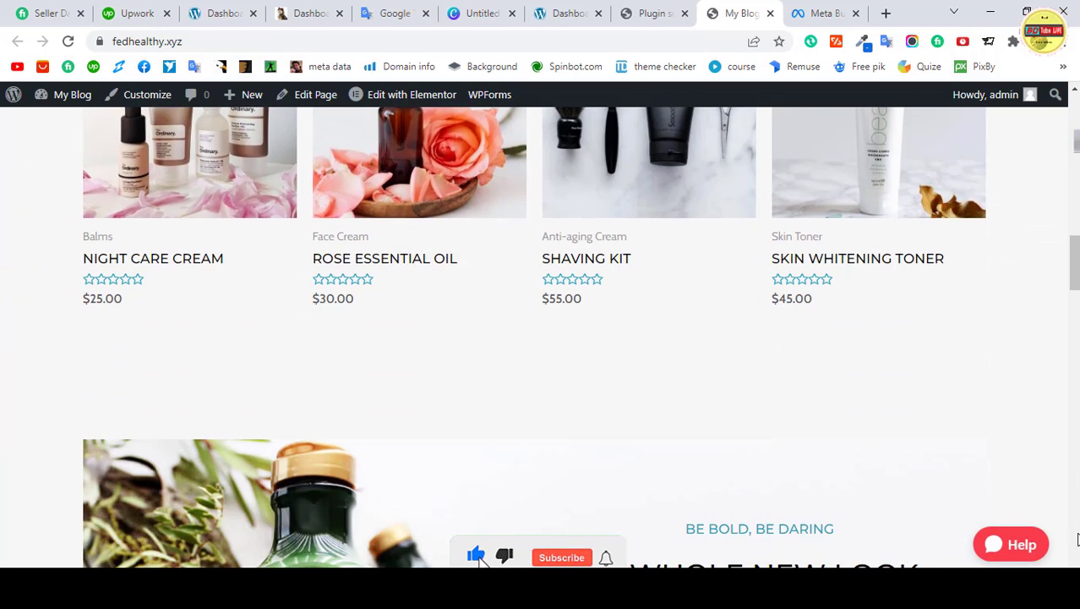
pyautogui.click(1019, 547)
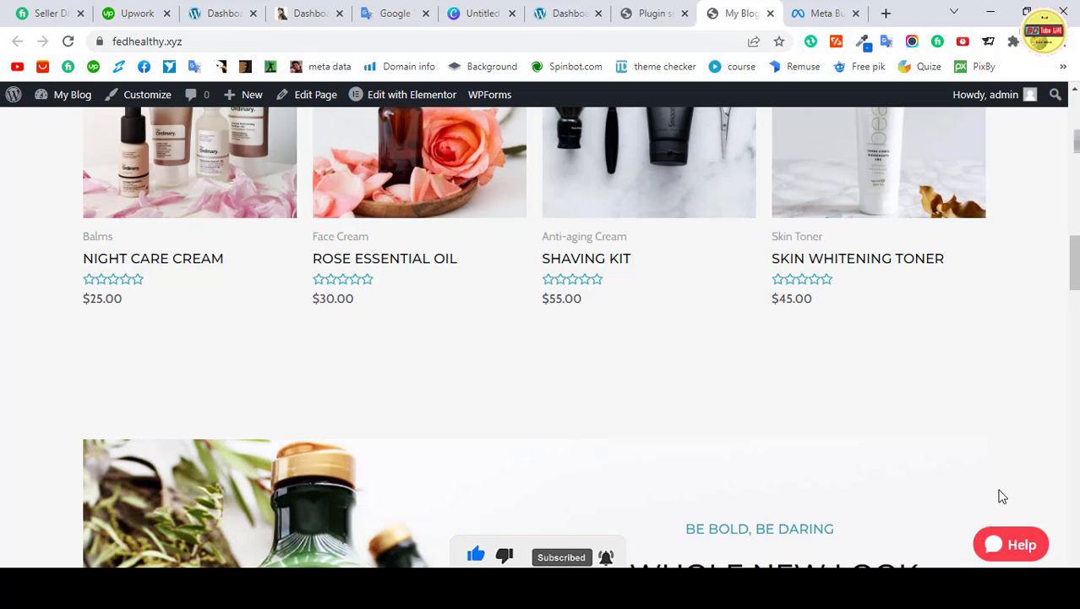
pyautogui.click(1017, 546)
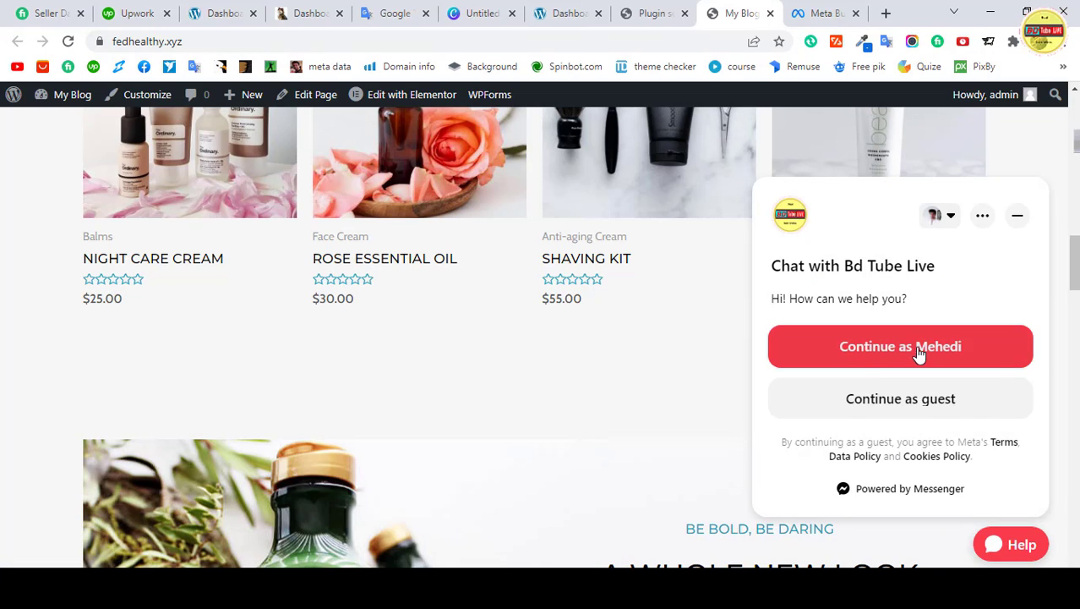
# Continue the chat as a guest, and minimize and reopen the chat window
pyautogui.click(879, 414)
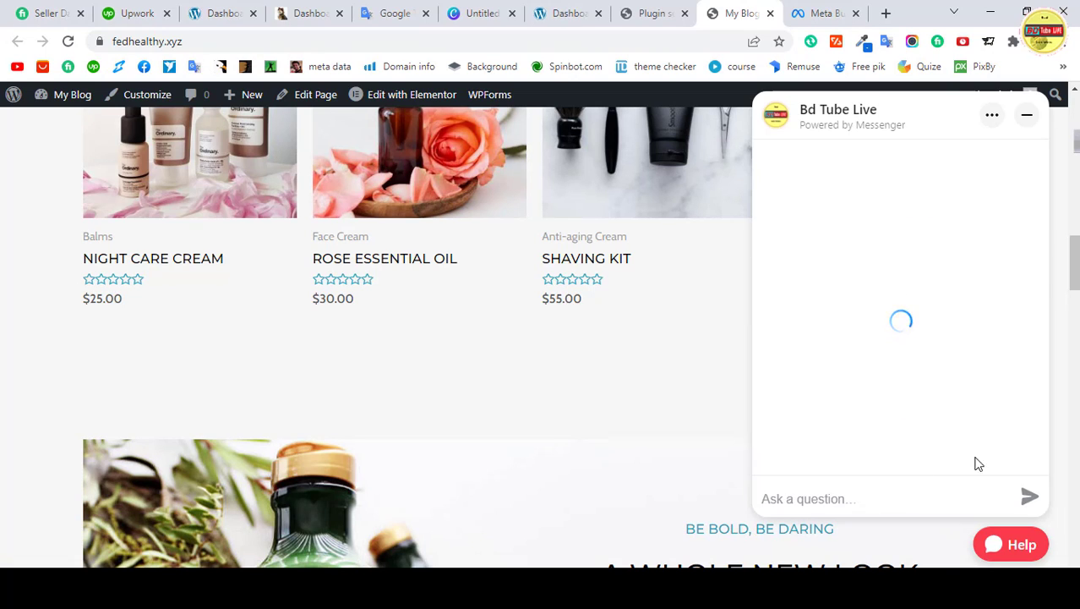
pyautogui.click(1027, 115)
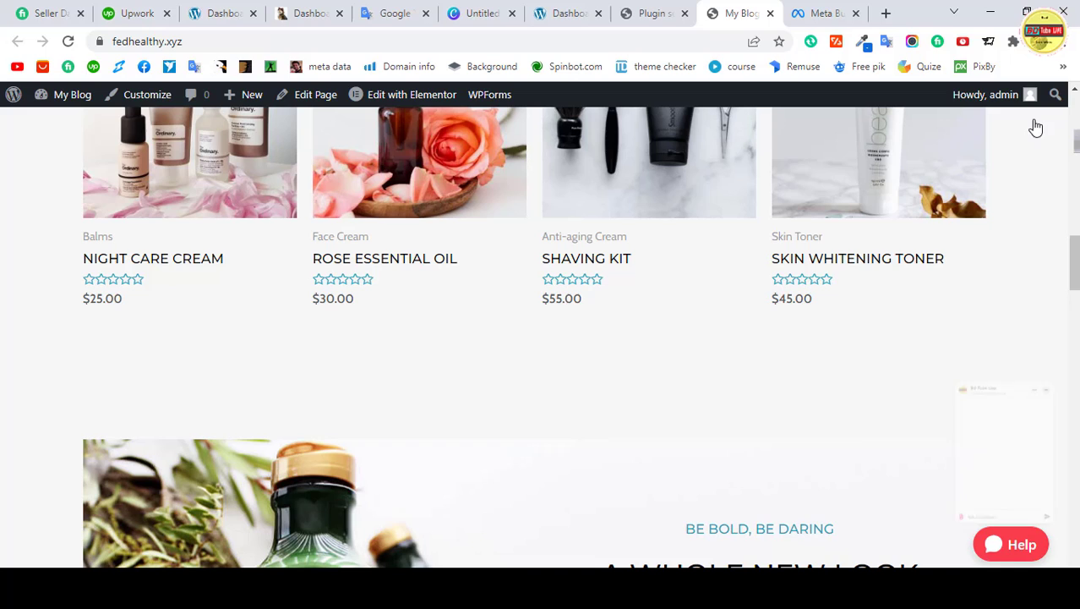
pyautogui.click(1015, 546)
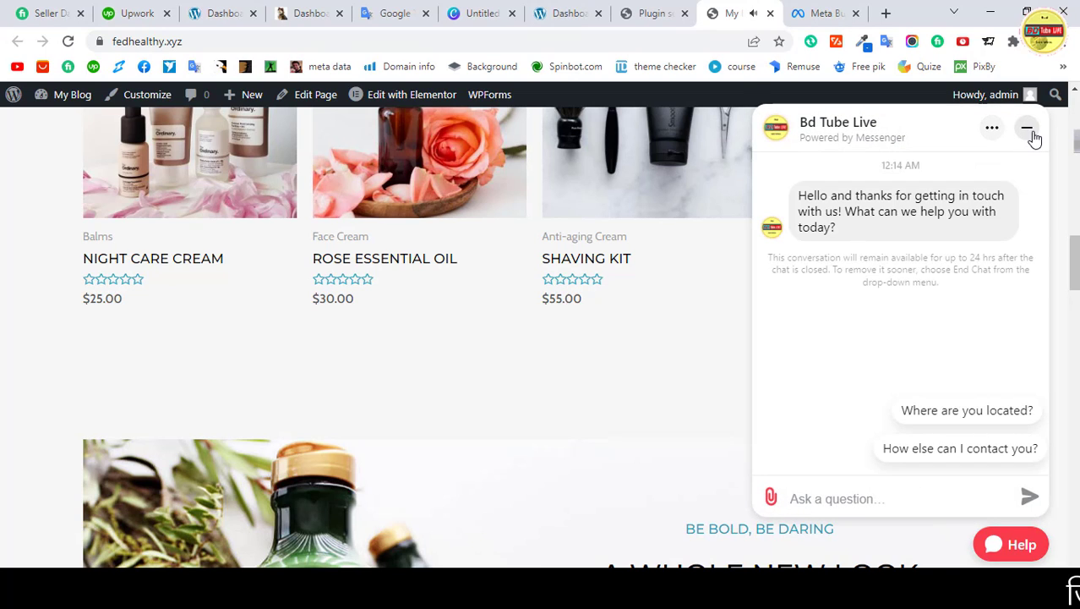
# Try to add an attachment in the guest chat, declining the Messenger login once and closing its login window the second time
pyautogui.click(773, 497)
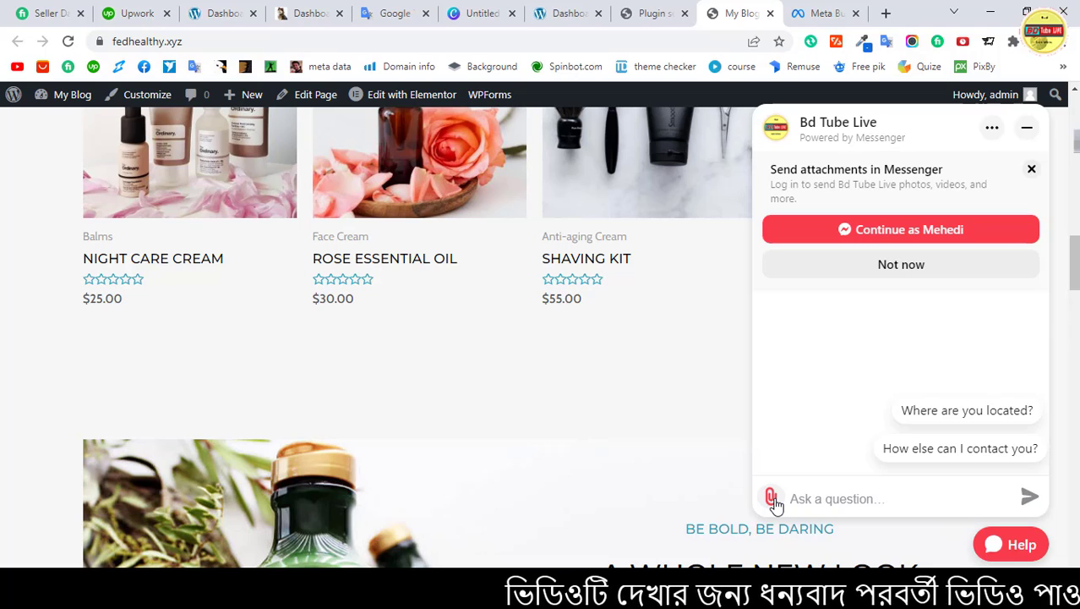
pyautogui.click(882, 267)
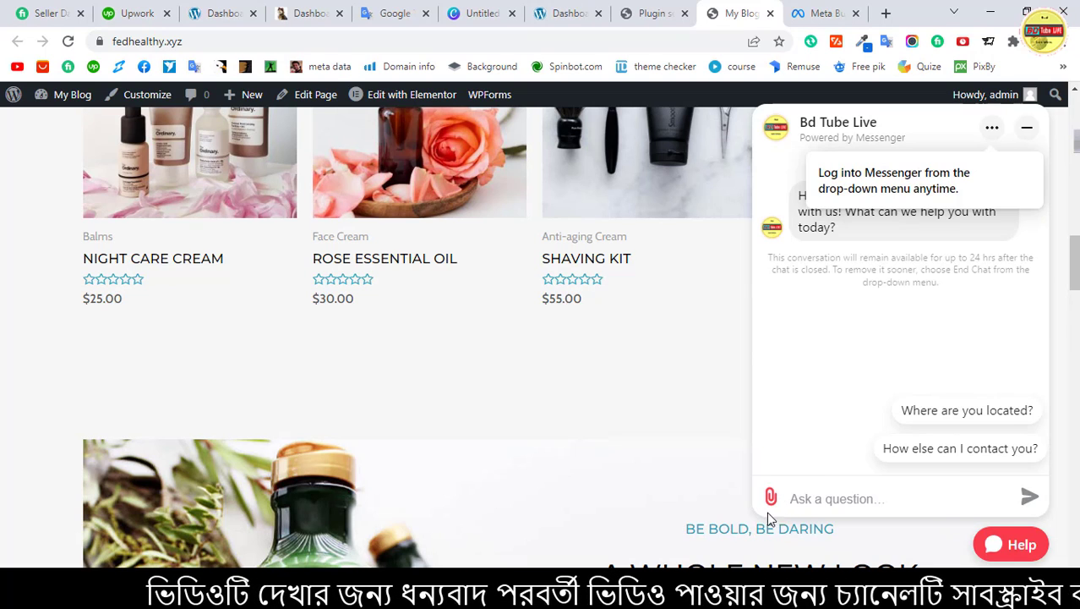
pyautogui.click(770, 500)
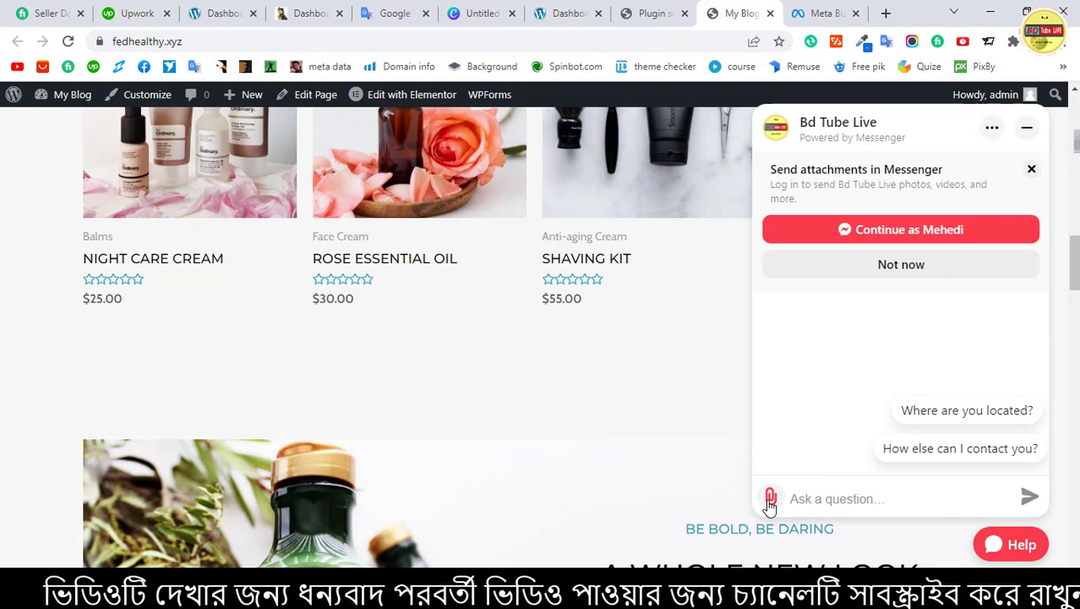
pyautogui.click(925, 231)
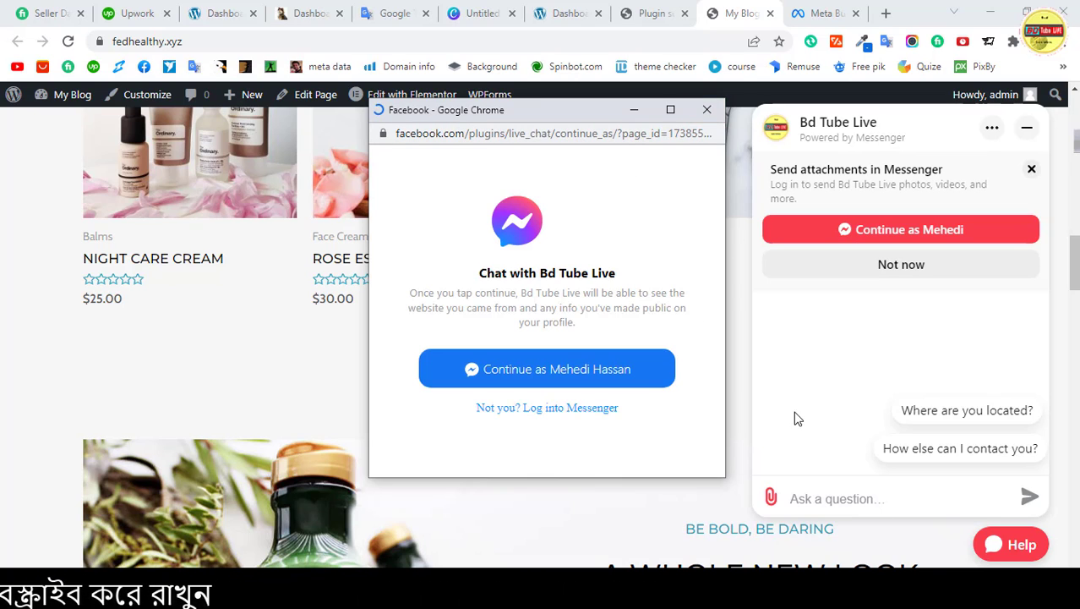
pyautogui.click(706, 109)
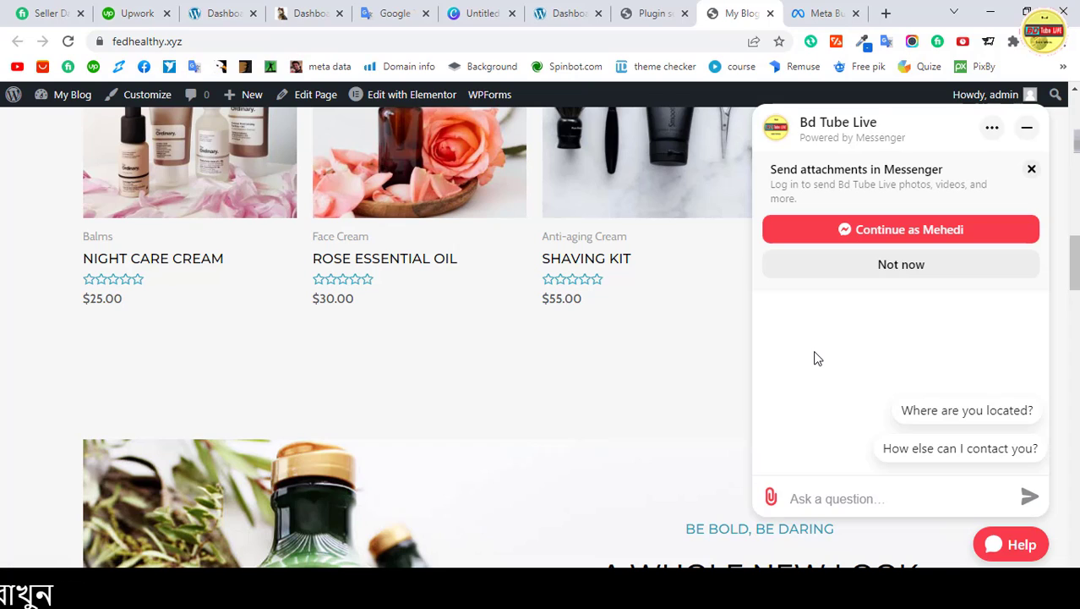